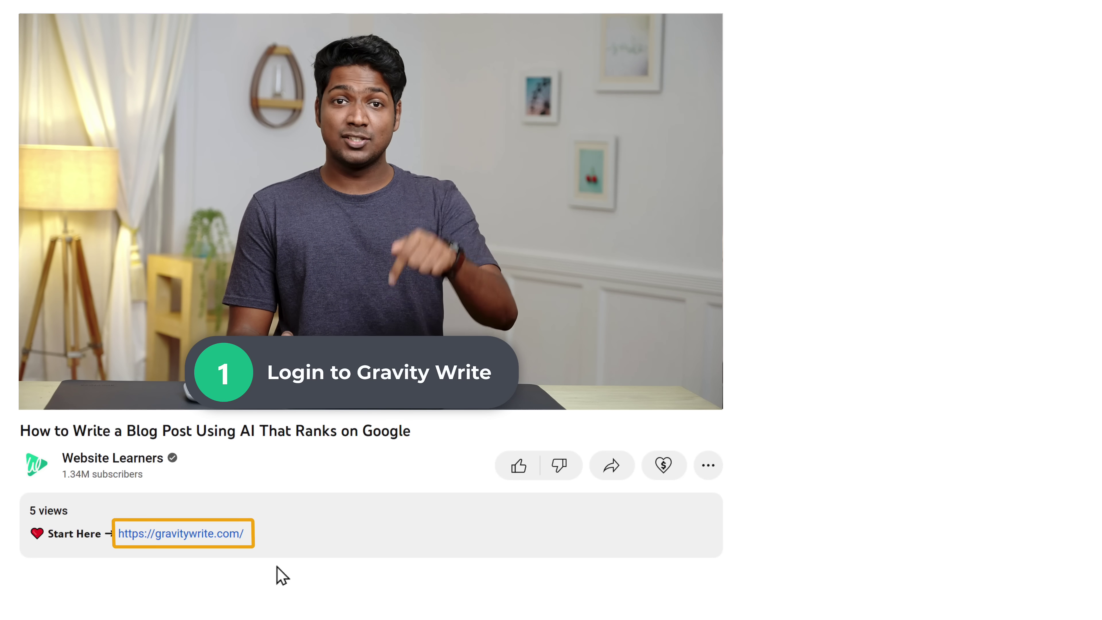
From the gravitywrite.com link, sign up for a free account with a name, email and password
click(196, 537)
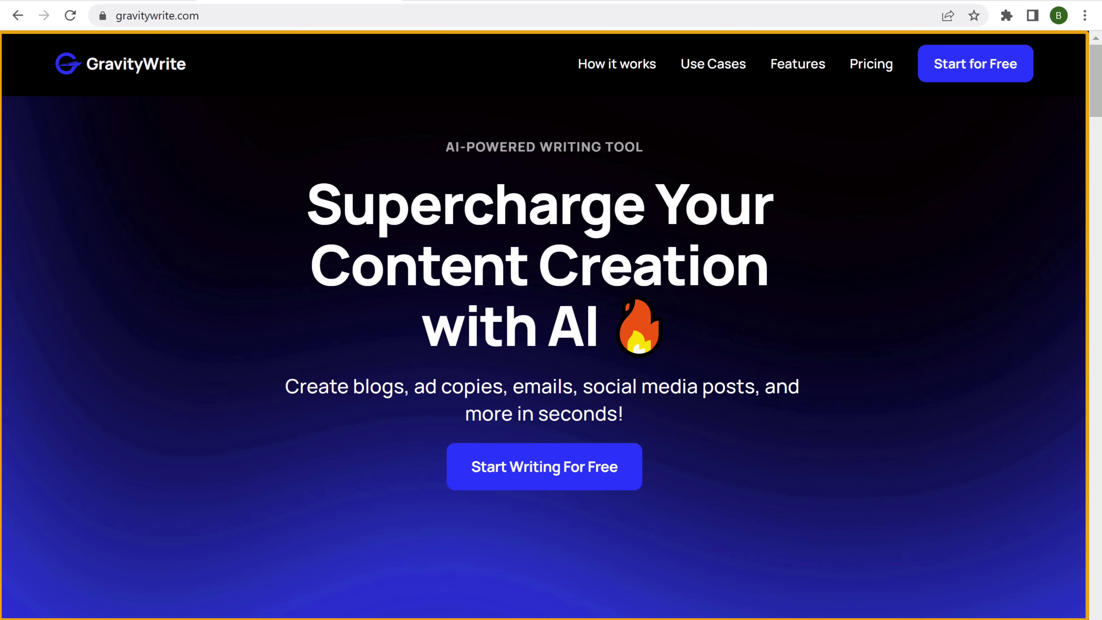
click(531, 477)
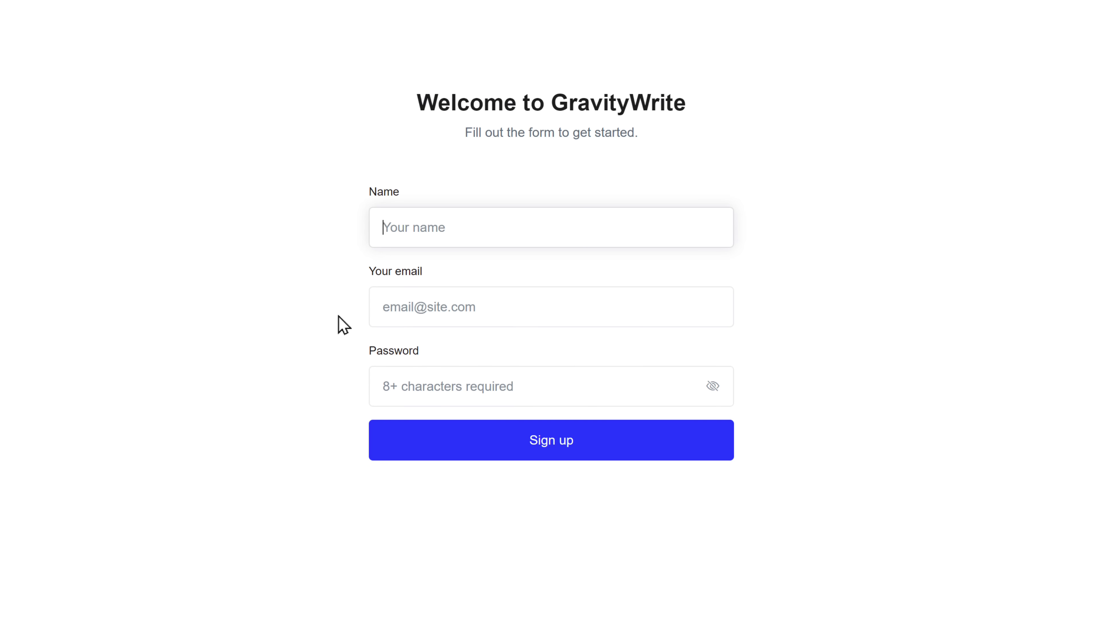
key(Tab)
key(Tab)
text(••••)
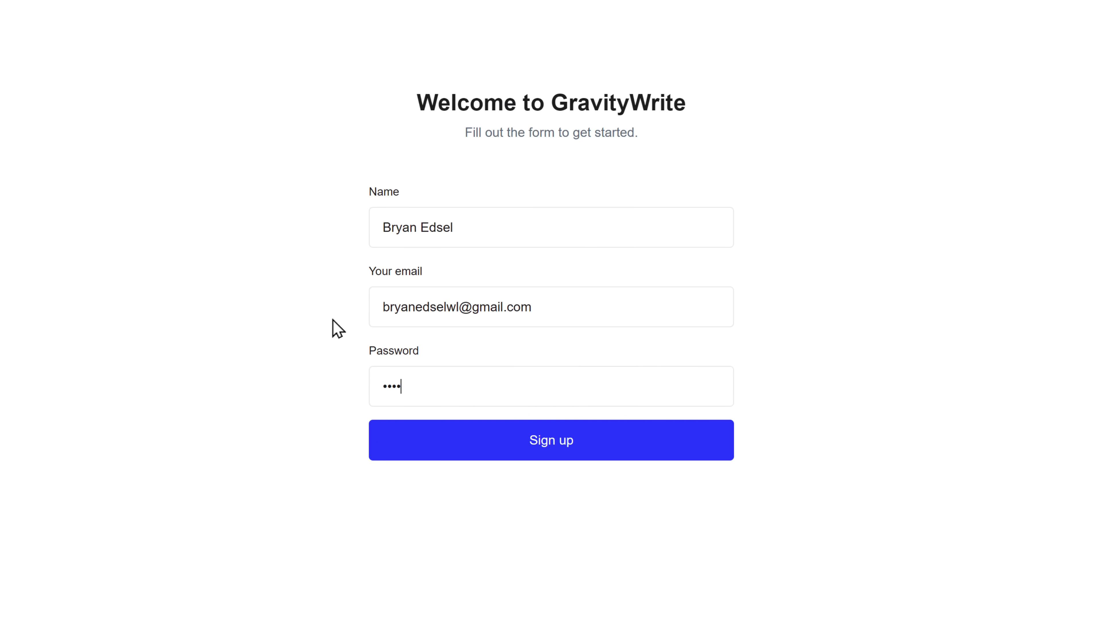
click(550, 457)
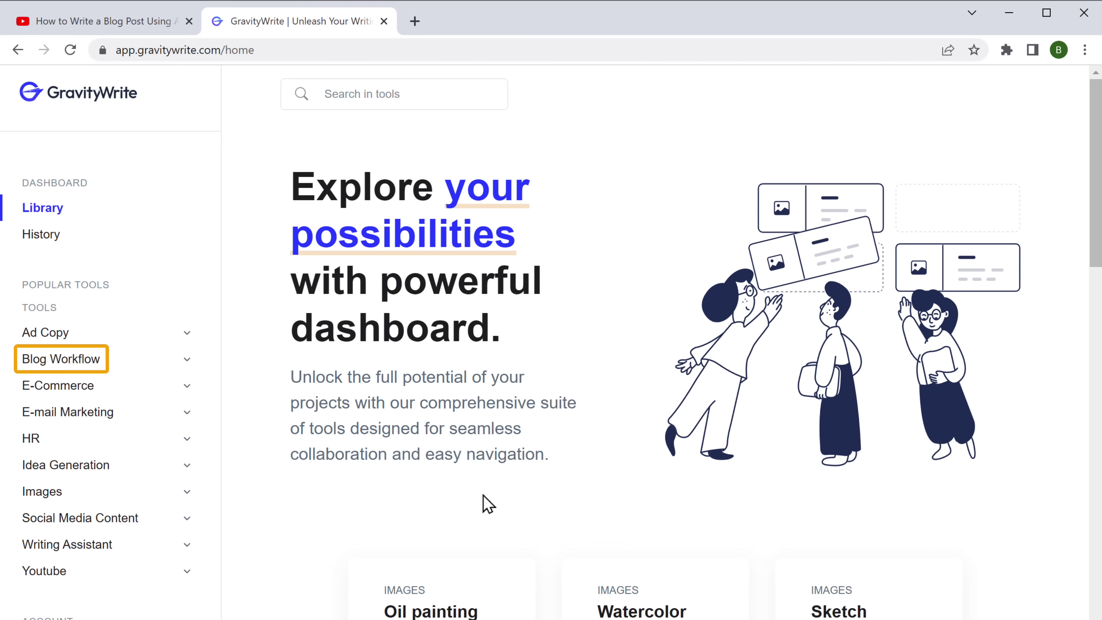
In Blog Workflow's Blog Topic Ideas, generate titles for the keyword '5 innovative business ideas'
click(62, 360)
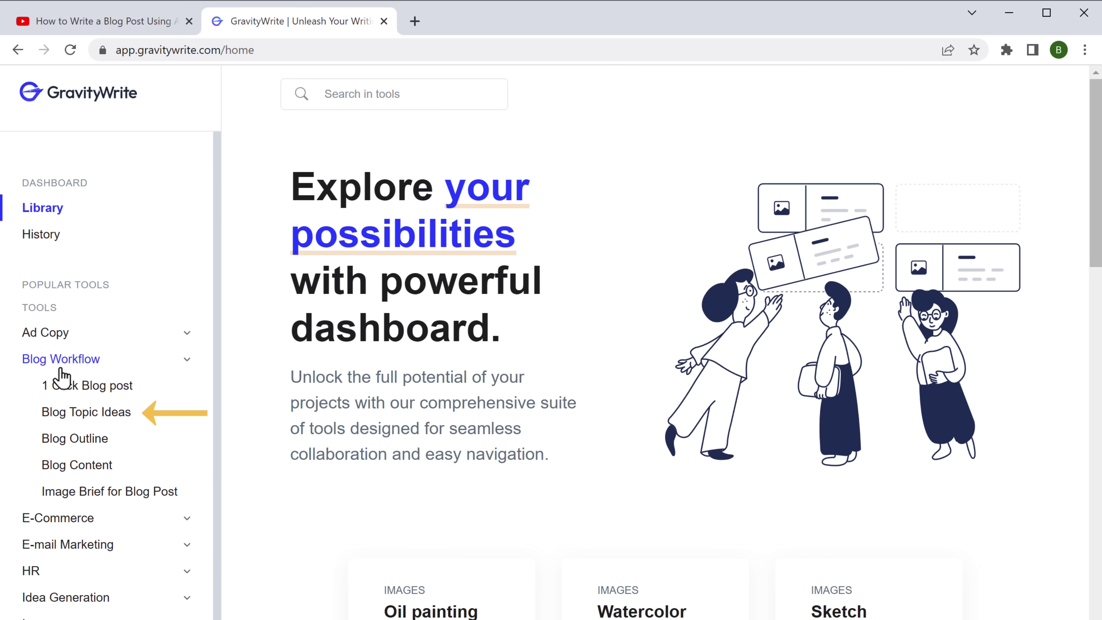
click(81, 417)
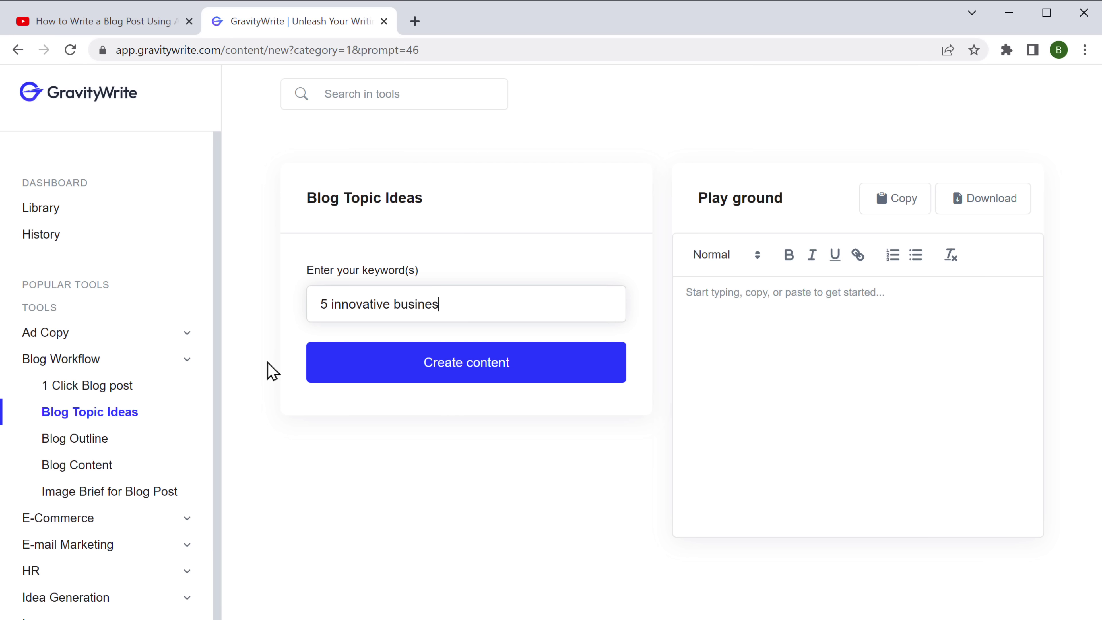
click(272, 370)
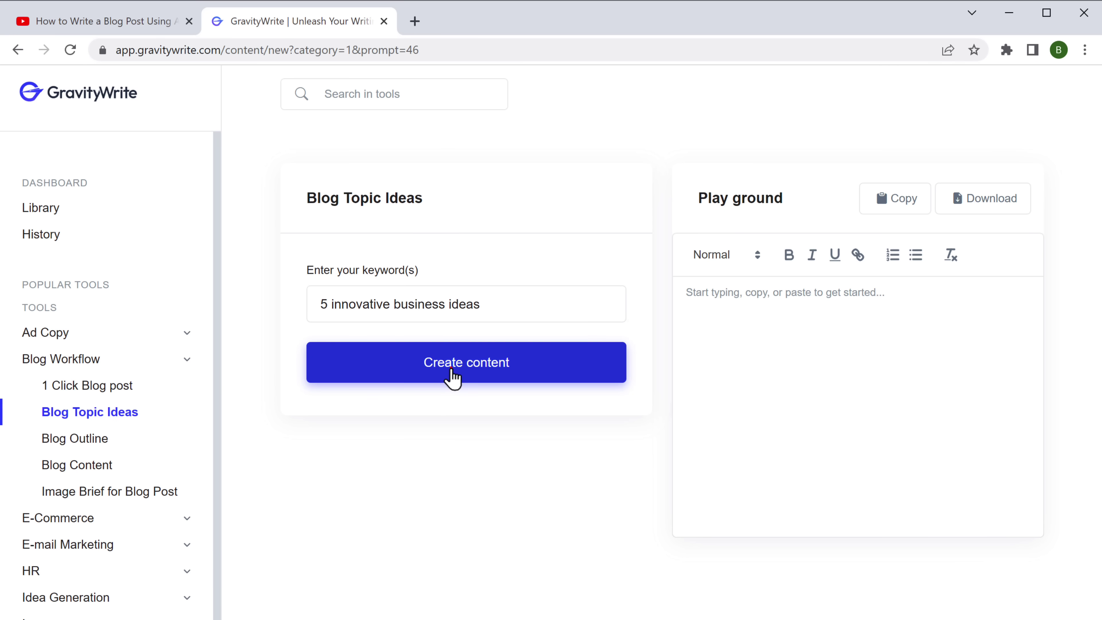
click(450, 376)
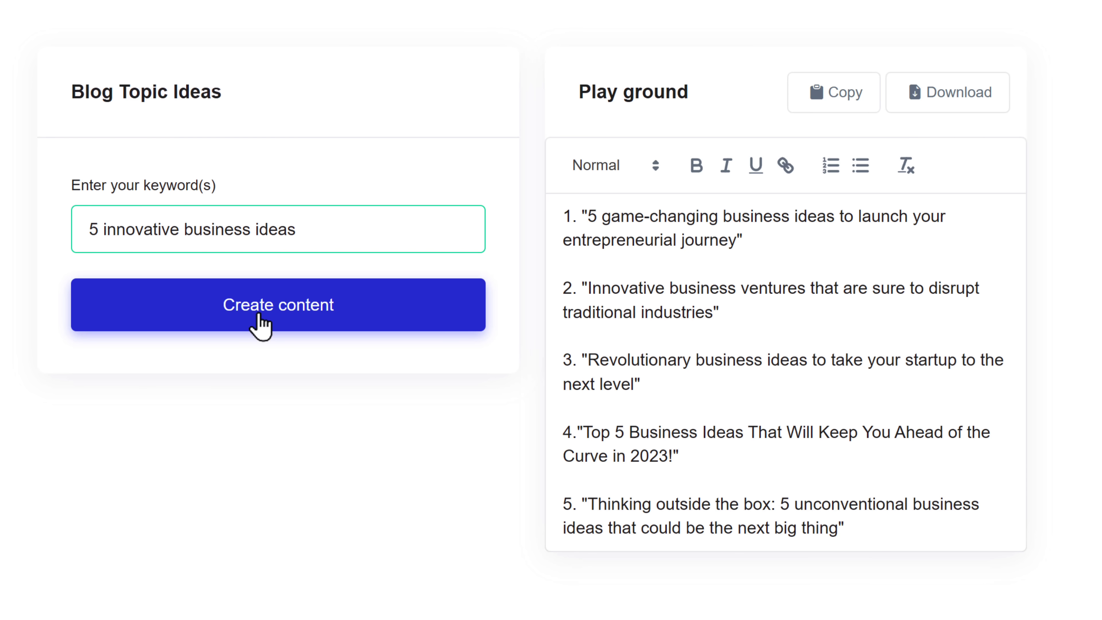
Copy the fourth generated title, about staying ahead of the curve in 2023
drag(580, 428, 671, 458)
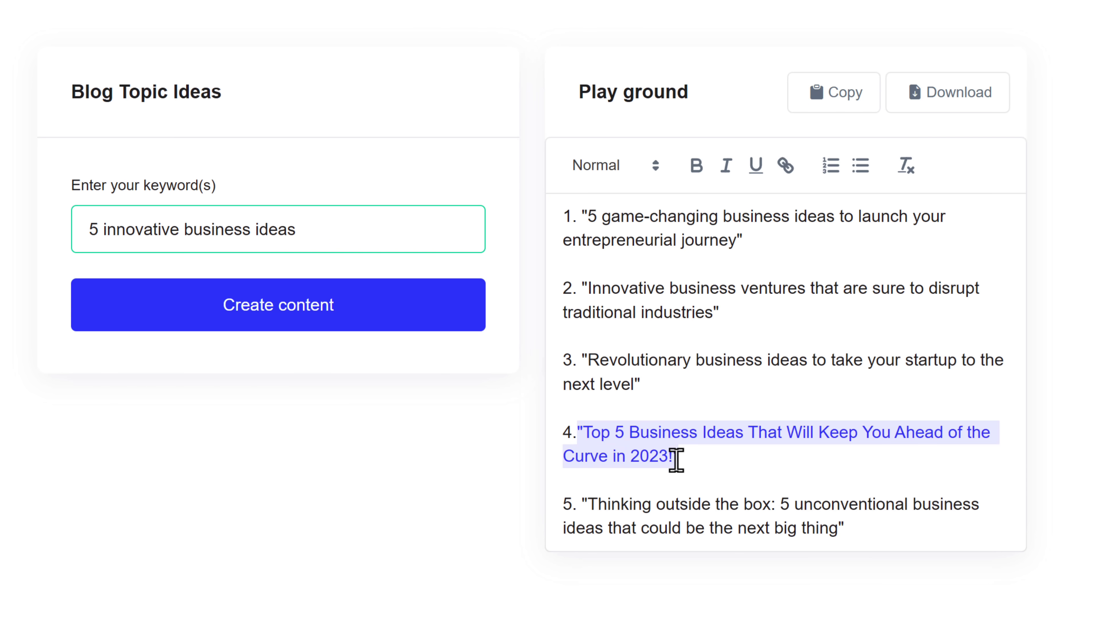
right_click(679, 463)
click(726, 545)
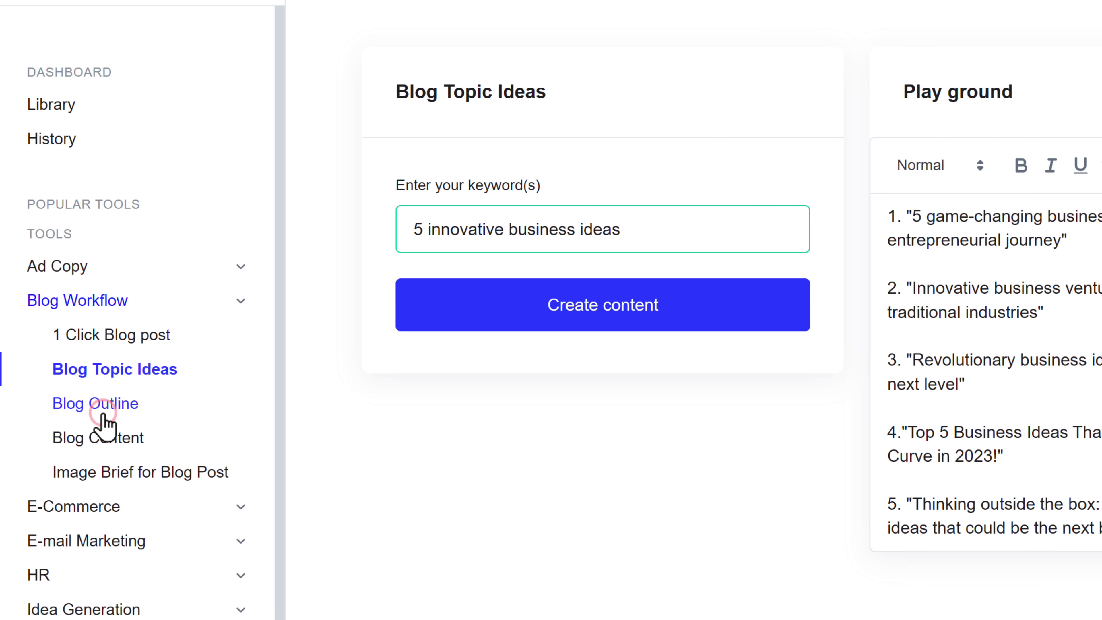
Generate a Blog Outline from the pasted Top 5 Business Ideas title
click(103, 416)
right_click(435, 232)
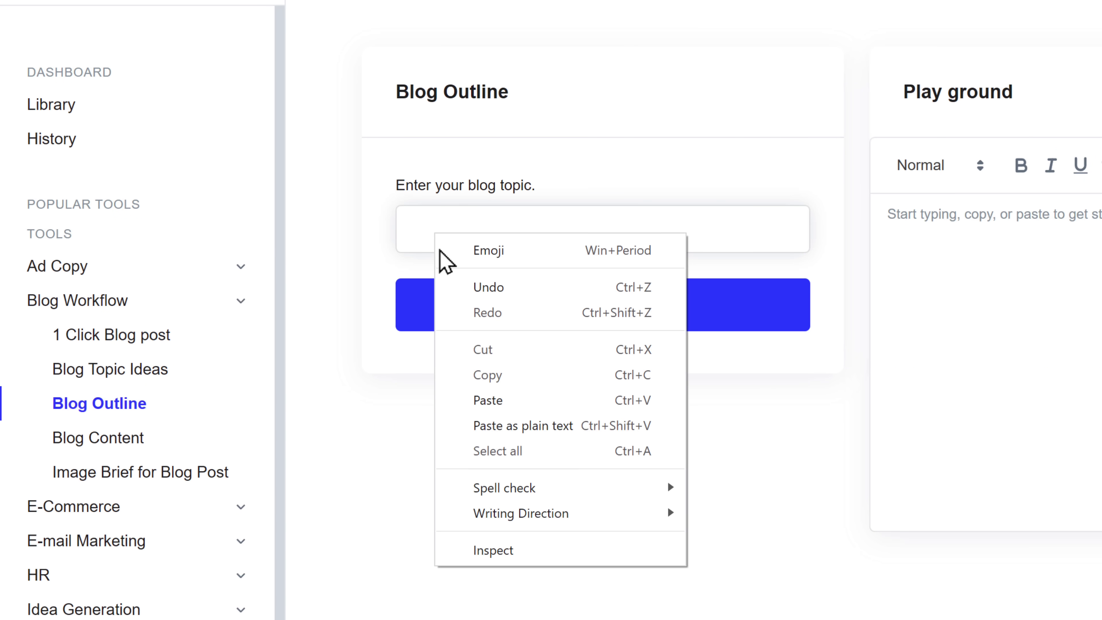
click(479, 406)
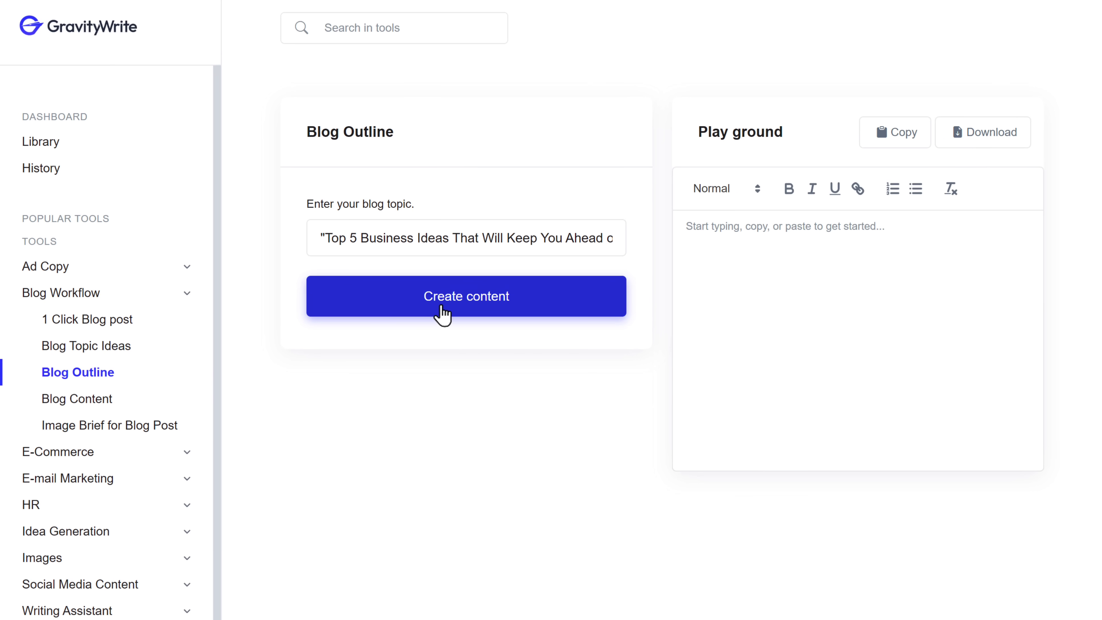
click(572, 326)
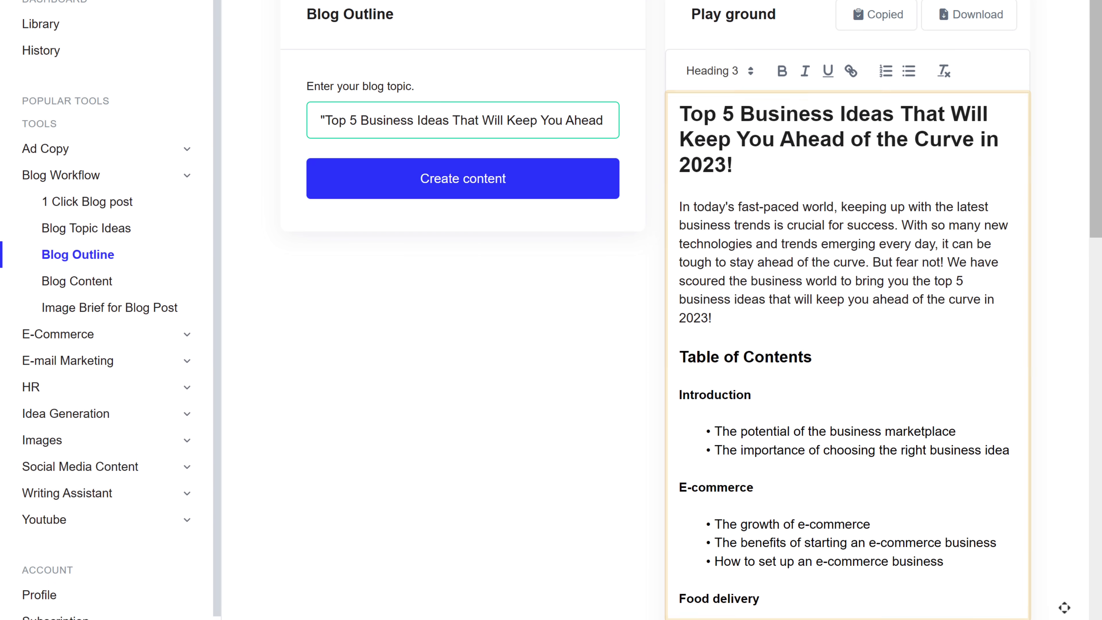
Review the outline with its Food and Beverage Industry section and copy it in full
scroll(845, 347, down, 8)
scroll(845, 304, down, 10)
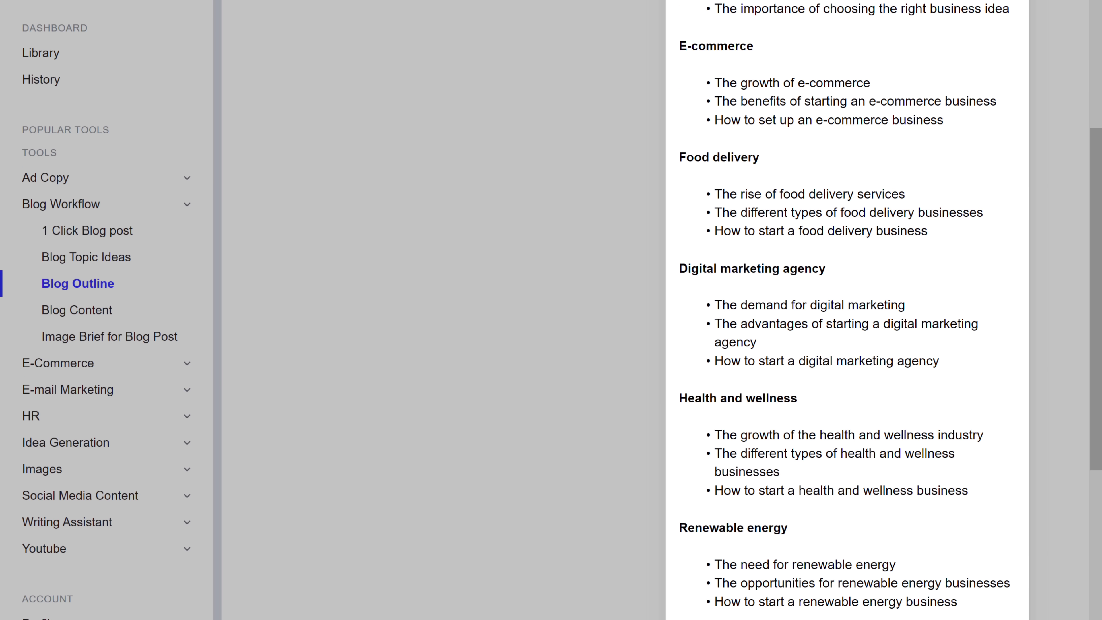
scroll(845, 304, down, 3)
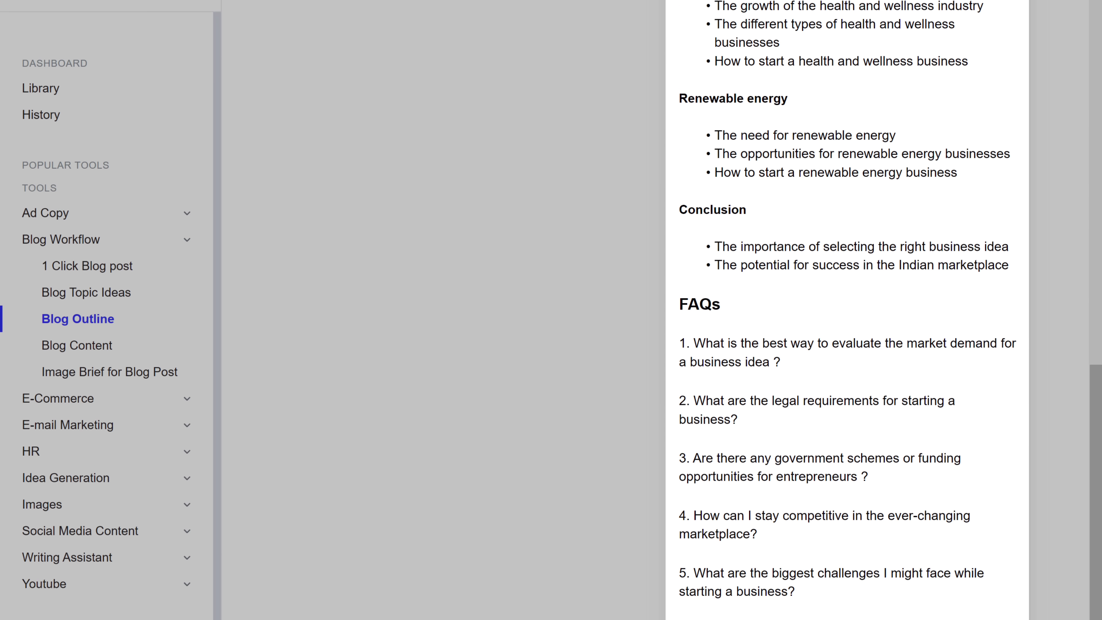
scroll(846, 304, up, 15)
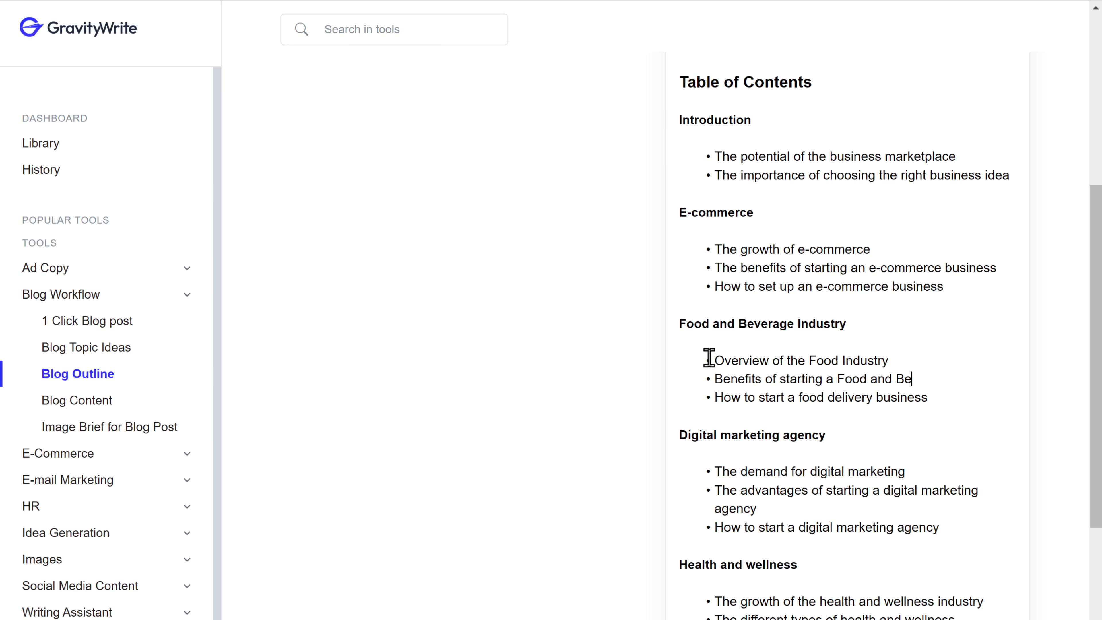
scroll(709, 356, up, 8)
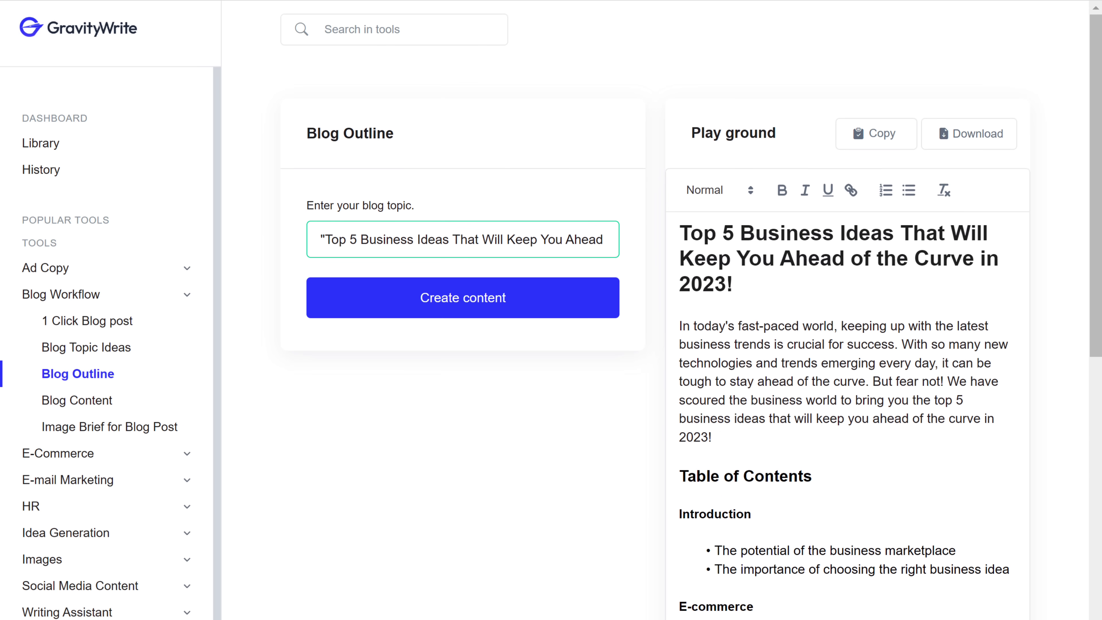
click(708, 356)
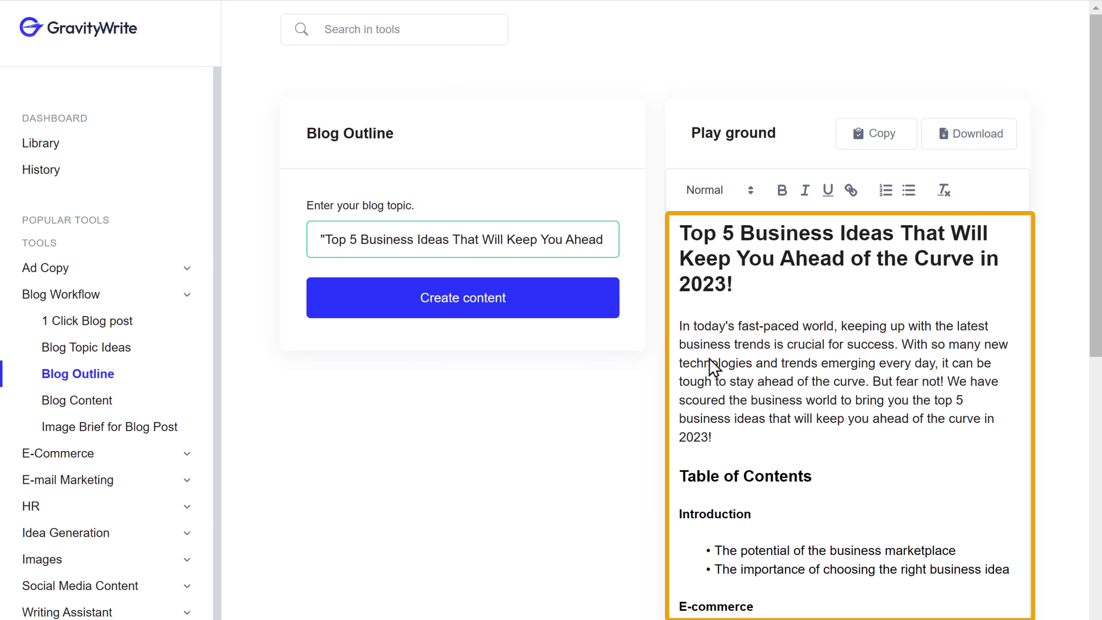
click(874, 153)
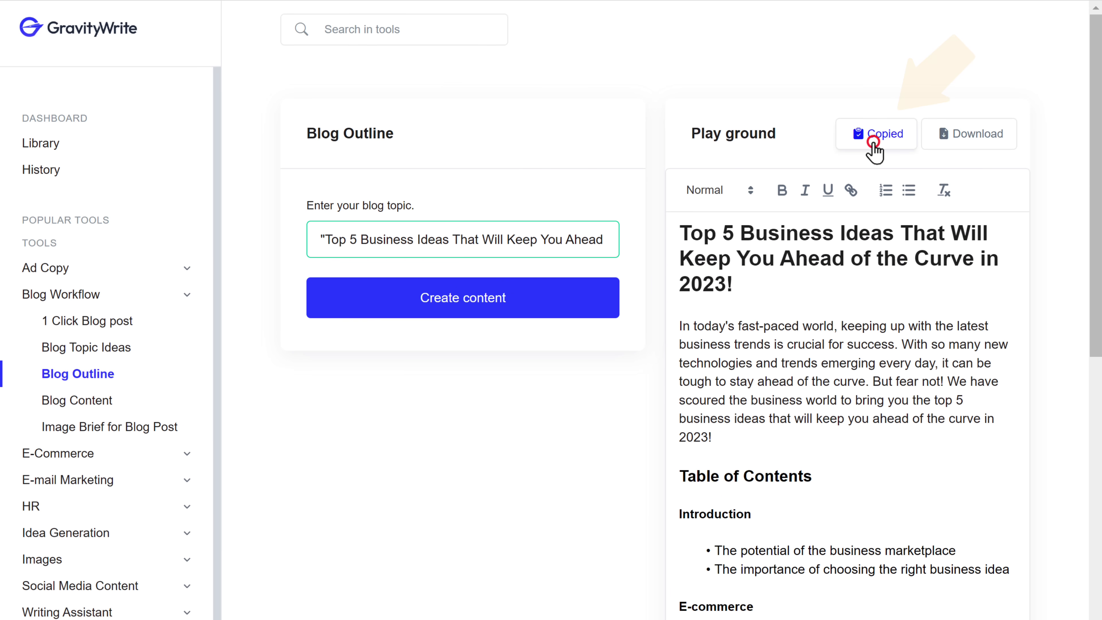
Paste the outline into the Blog outline doc and copy the Introduction-through-FAQs portion
click(263, 33)
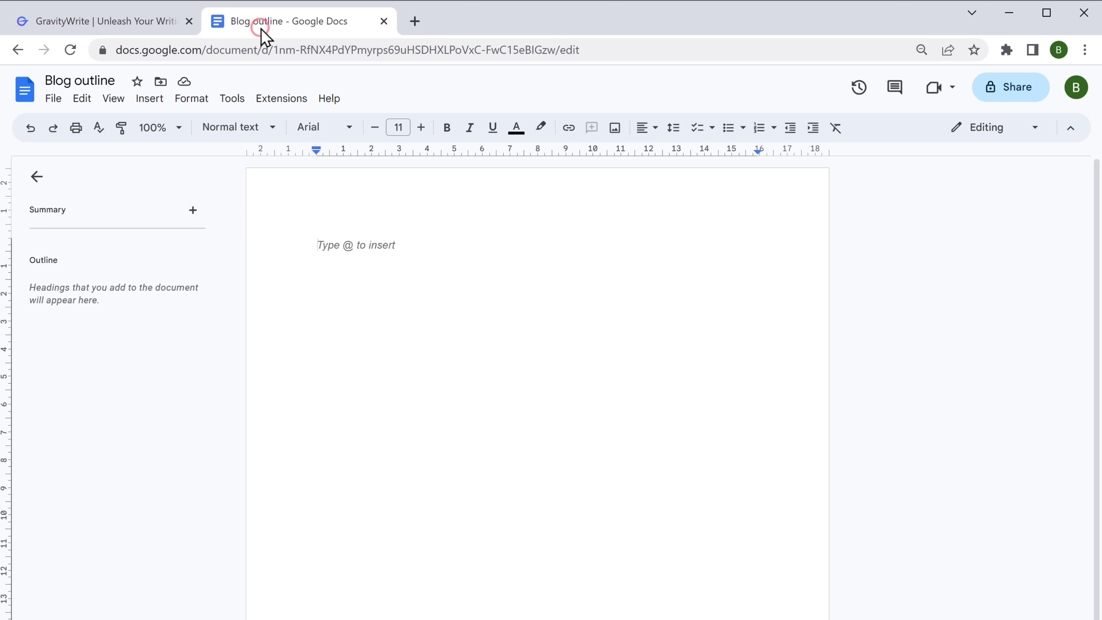
key(ctrl+v)
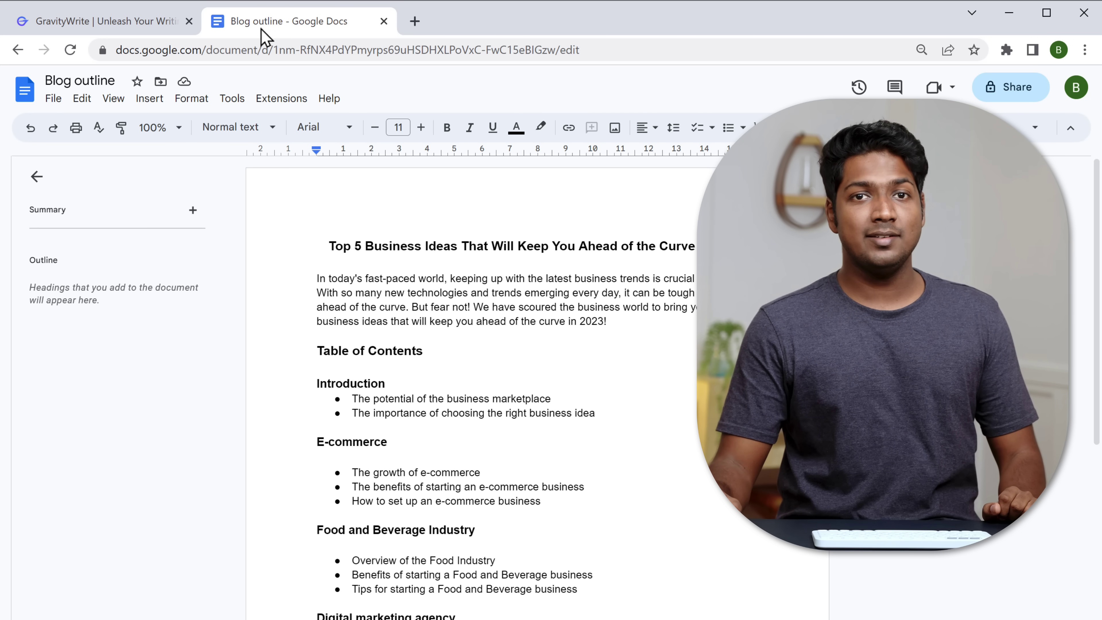
drag(312, 384, 390, 383)
drag(374, 443, 670, 522)
right_click(670, 522)
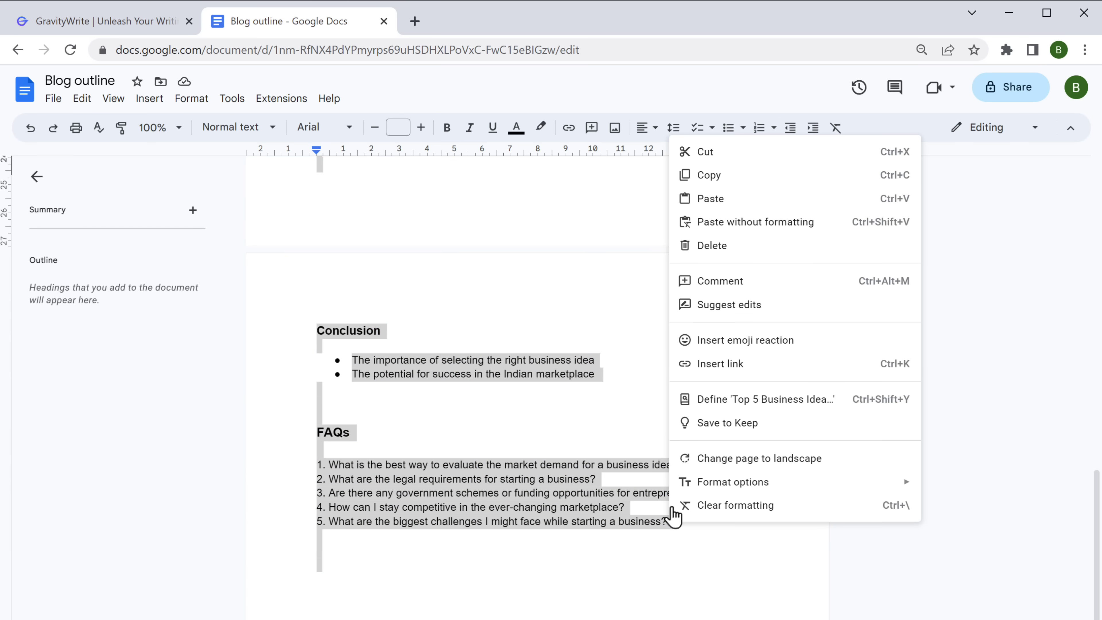
click(709, 179)
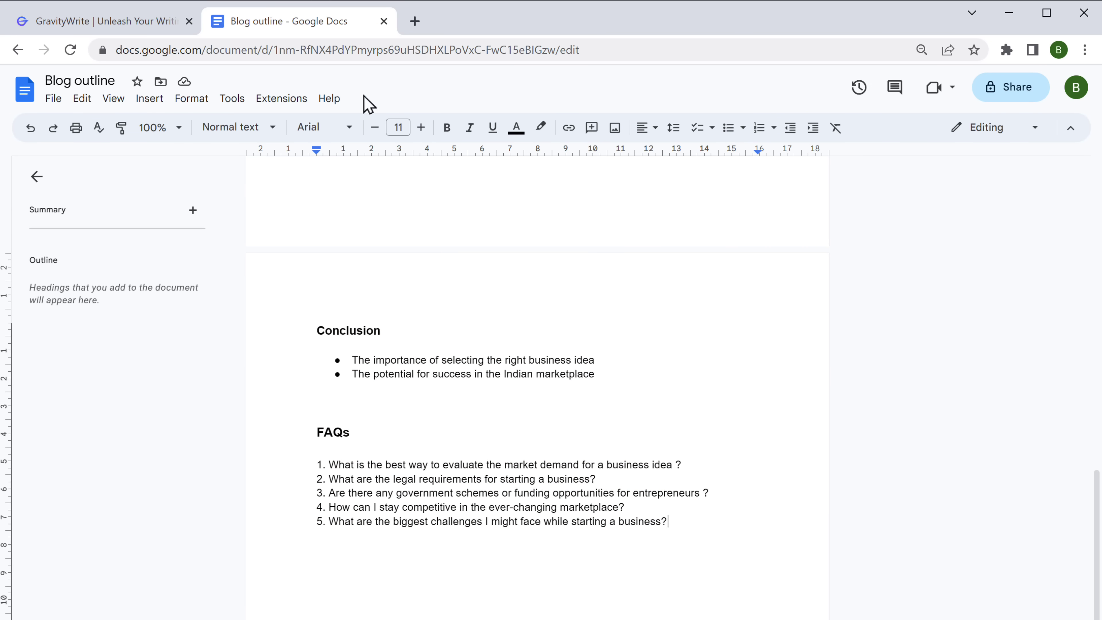
click(82, 22)
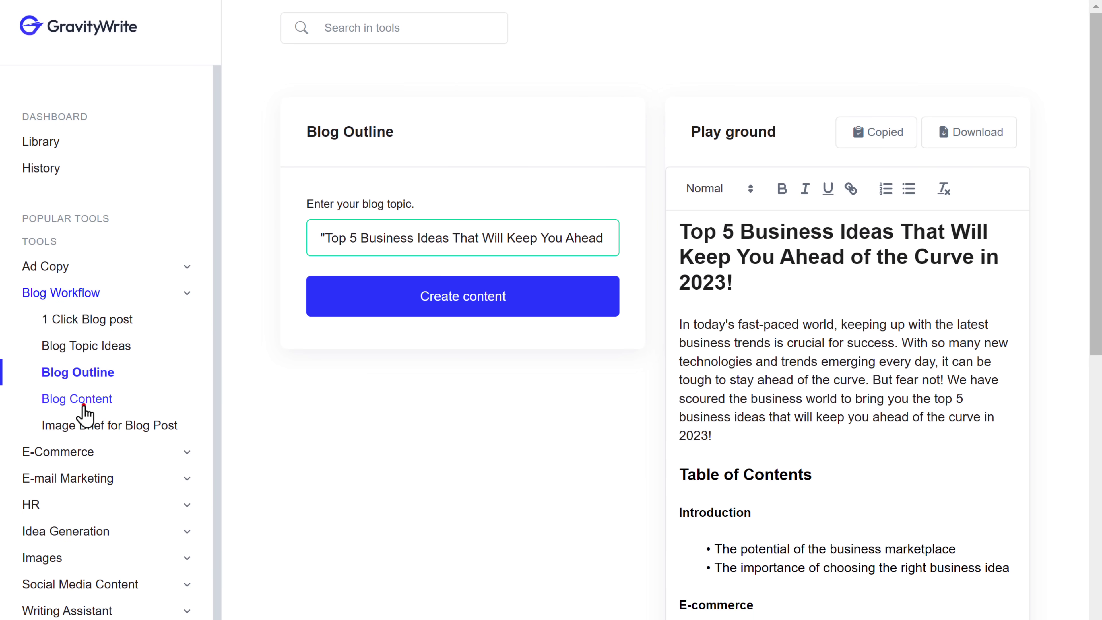
Paste the copied outline into the Blog Content tool's outline field
click(83, 407)
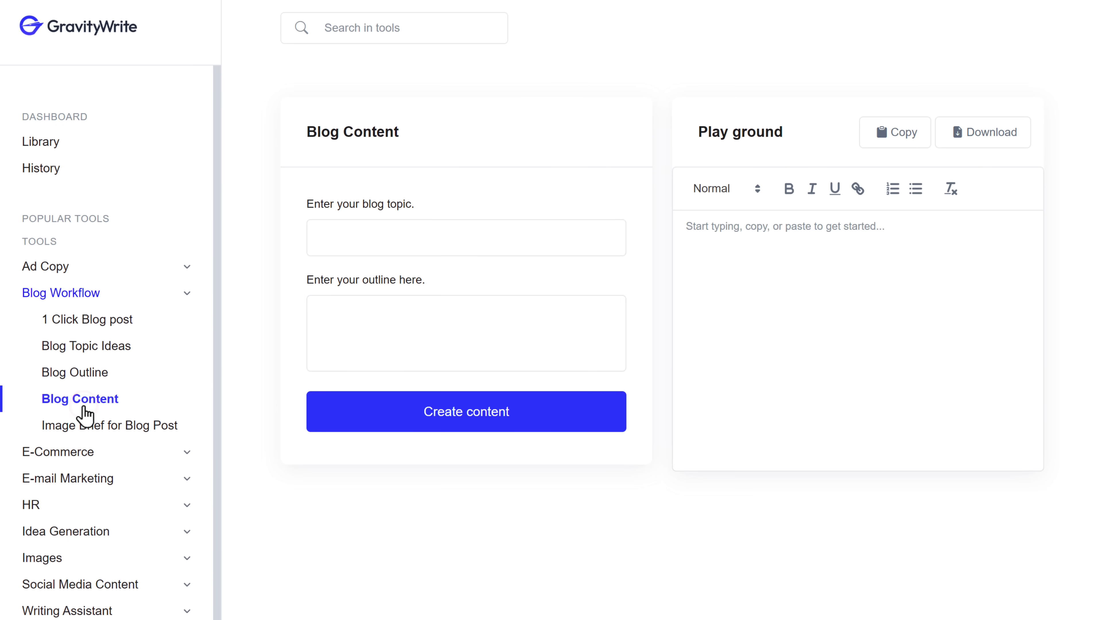
right_click(344, 308)
click(385, 437)
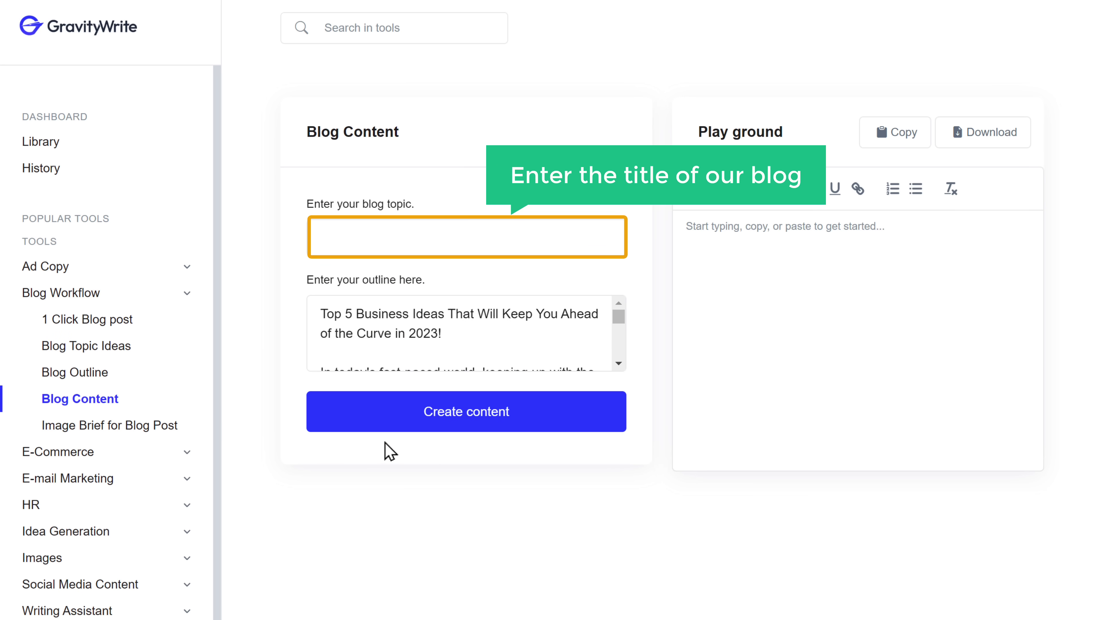
Copy the Top 5 Business Ideas title from the Blog outline doc into the blog topic field
key(alt+Tab)
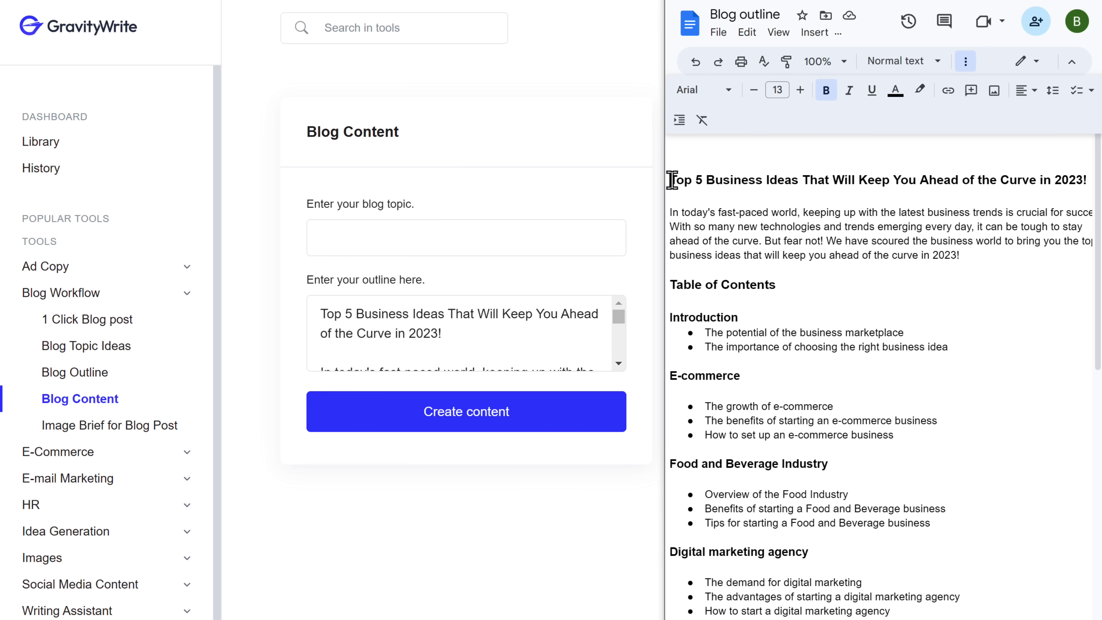
drag(669, 180, 1085, 179)
right_click(1085, 179)
click(867, 217)
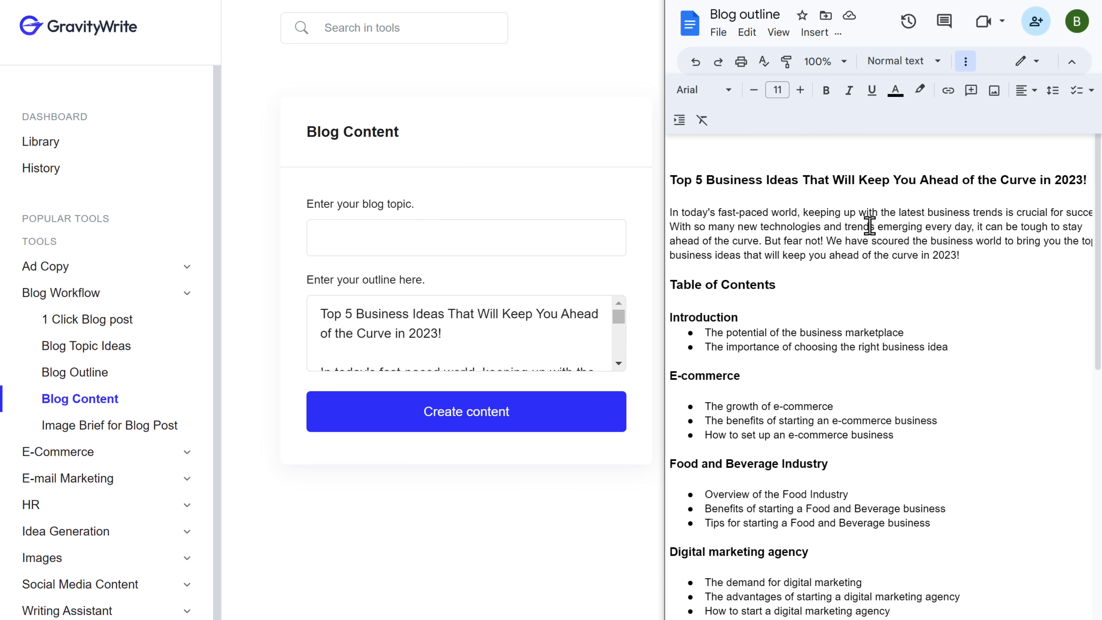
right_click(327, 239)
click(366, 369)
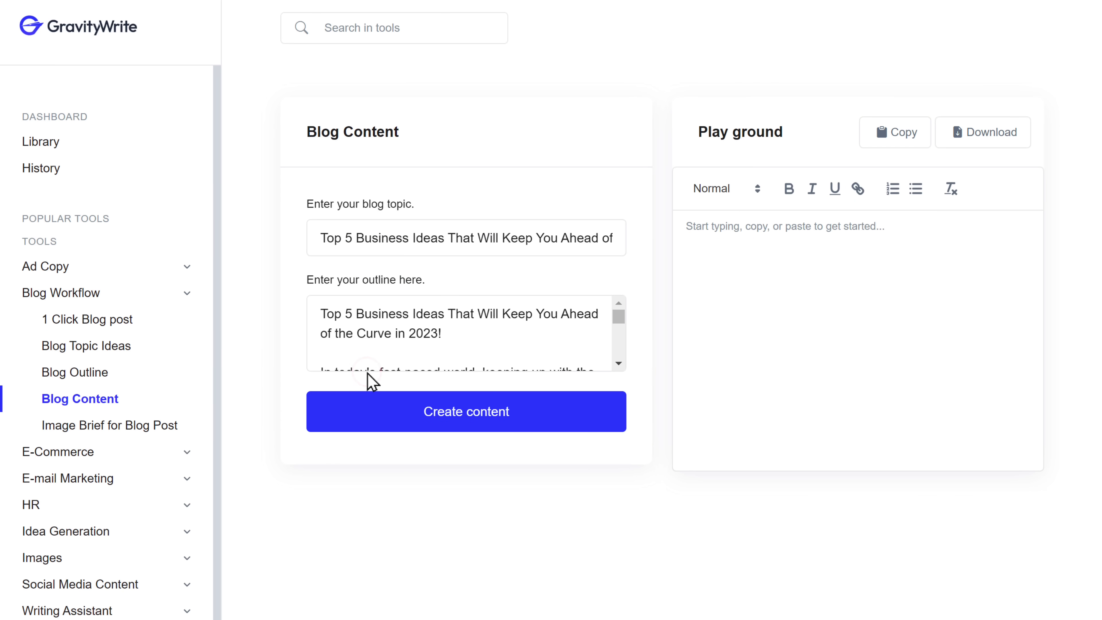
Generate the full blog article from the topic and outline
click(451, 417)
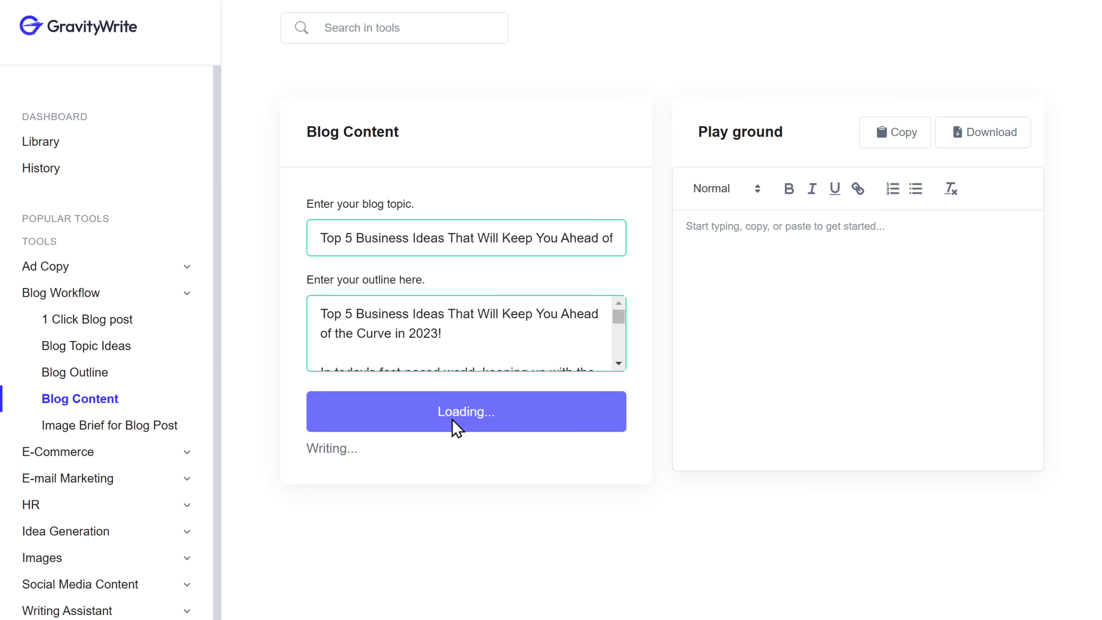
scroll(845, 347, down, 15)
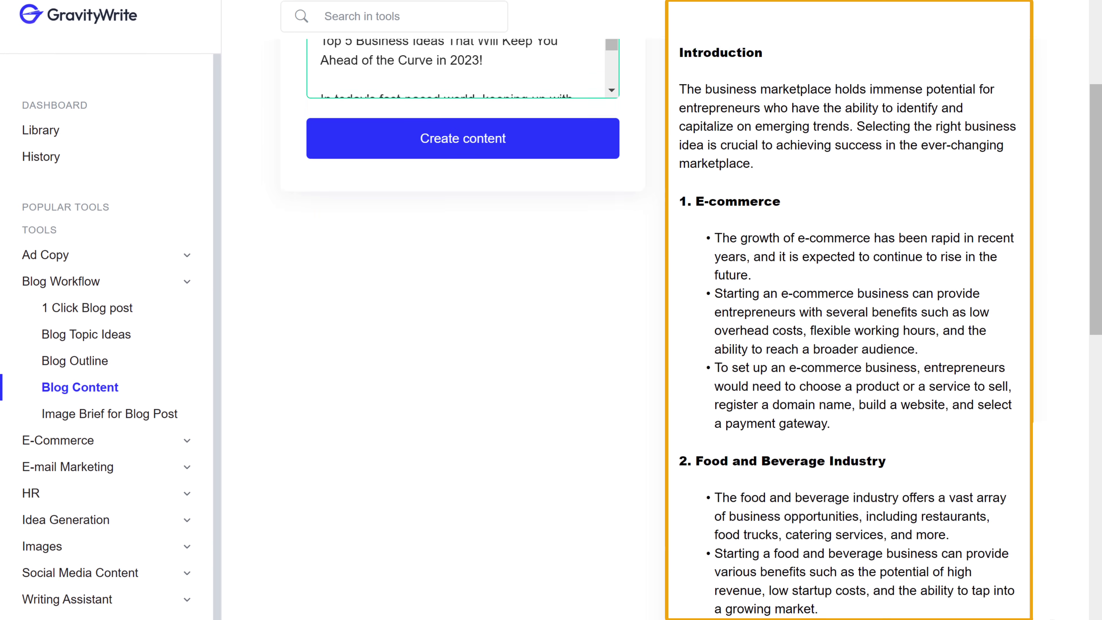
scroll(845, 304, down, 10)
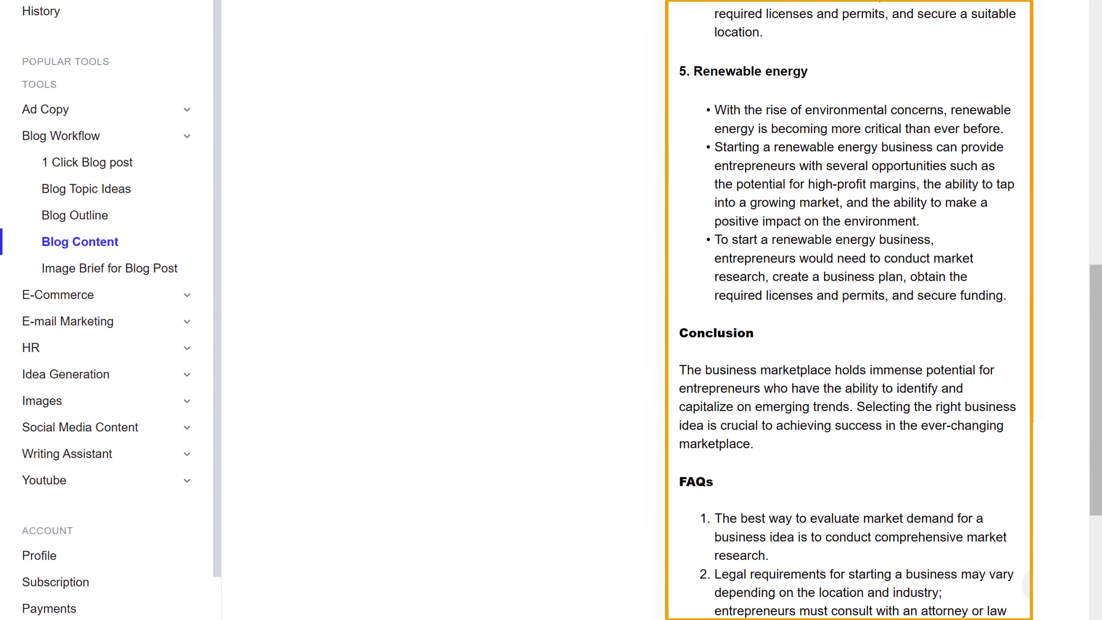
scroll(845, 304, up, 20)
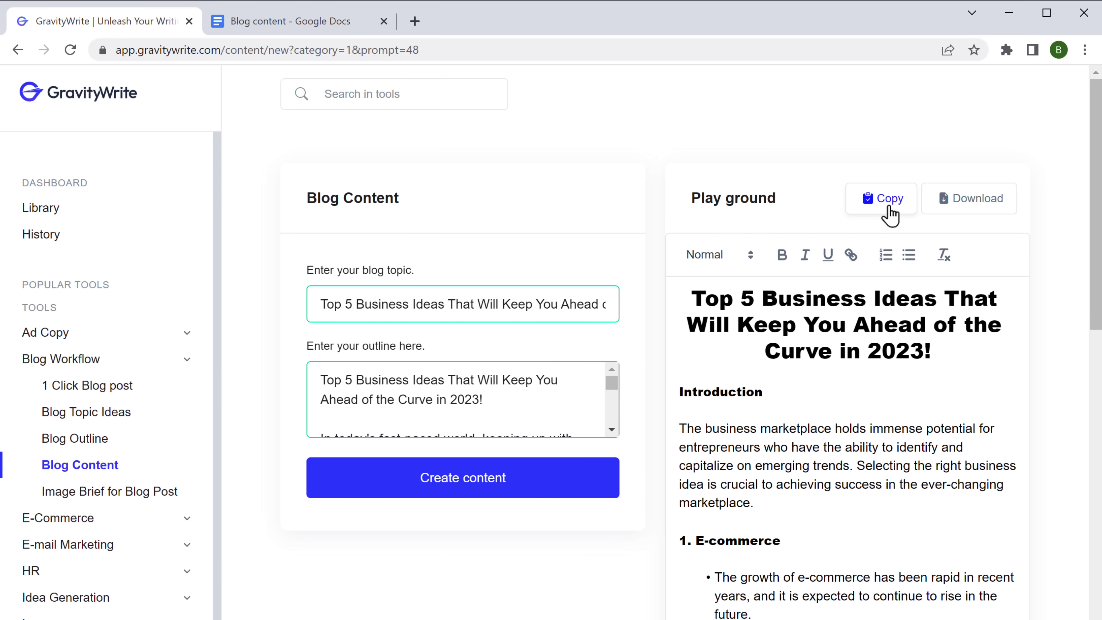
Paste the generated article into the 'blog content' Google Doc and look it over
click(265, 24)
key(ctrl+v)
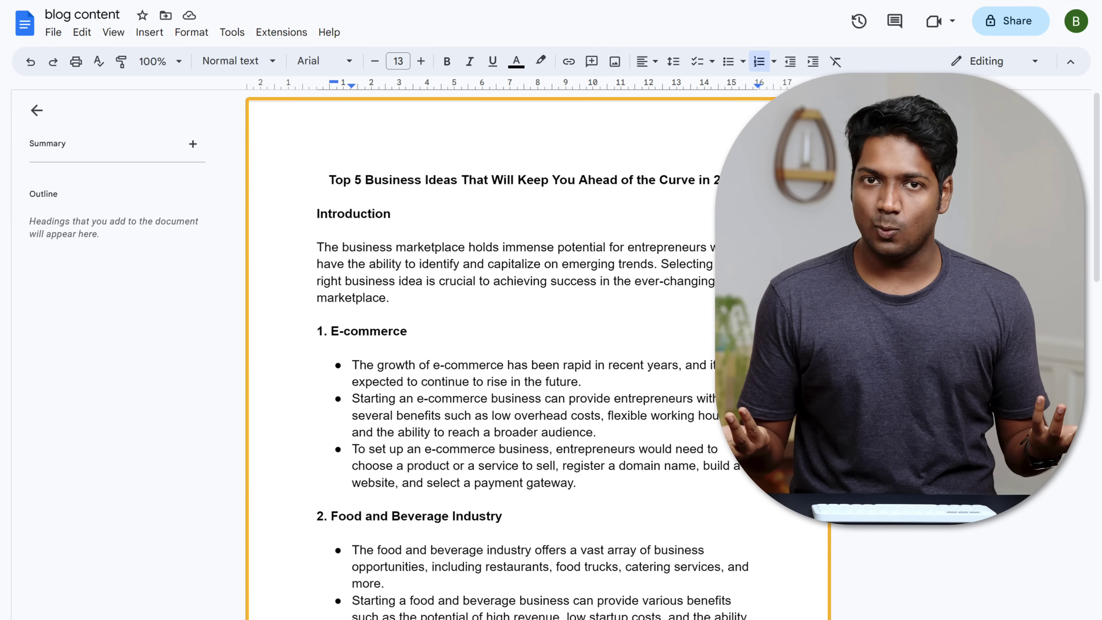
scroll(307, 304, down, 15)
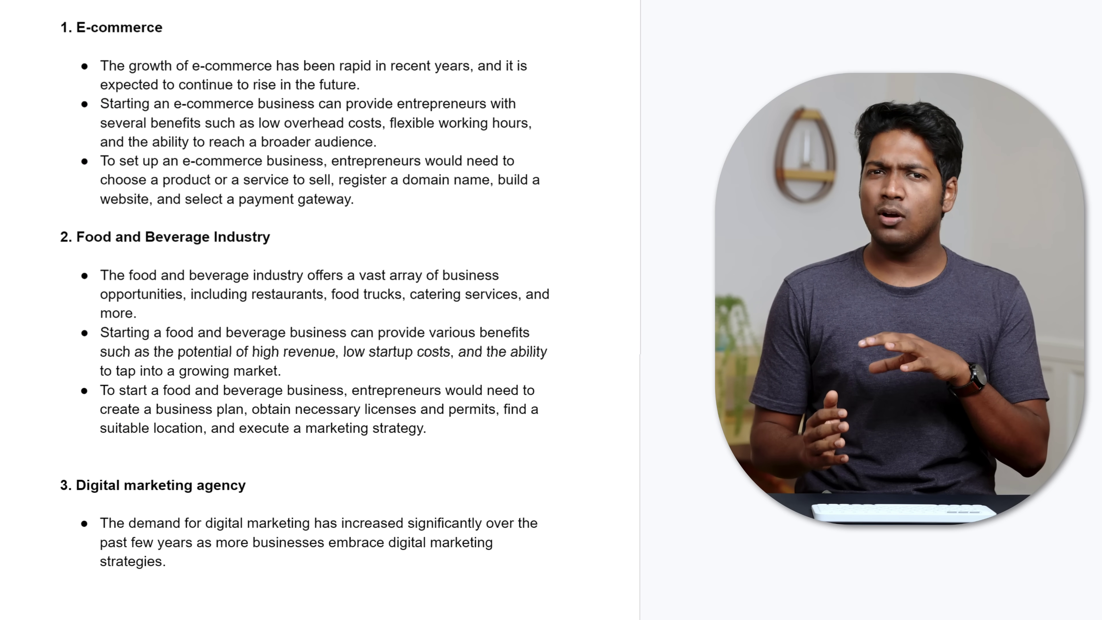
scroll(307, 304, up, 15)
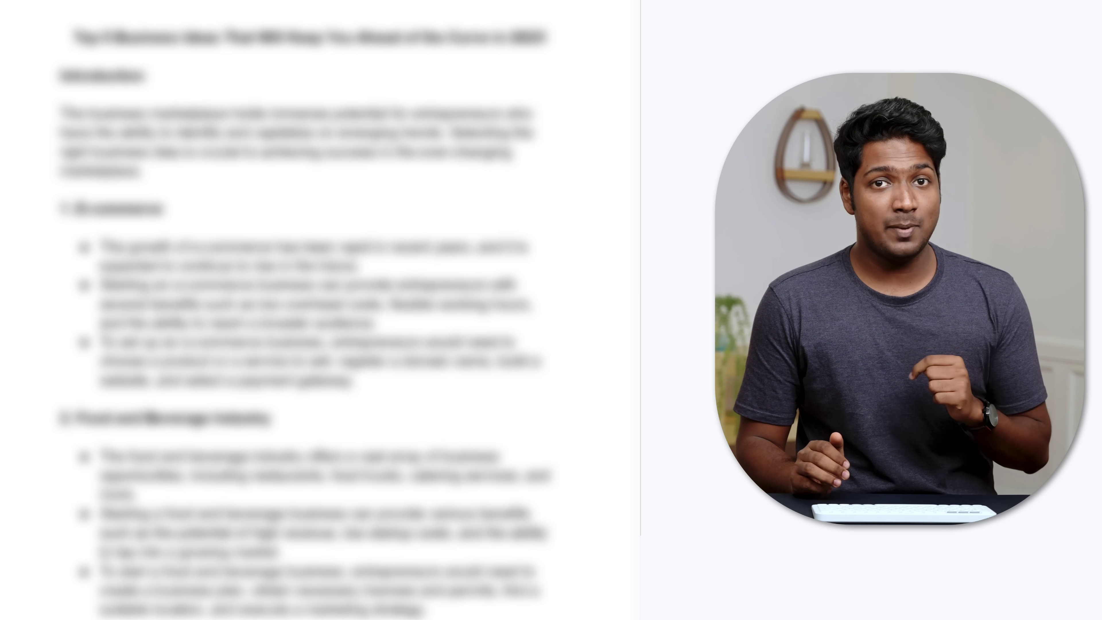
Select the whole article from the last FAQ up to the title and copy it
key(Return)
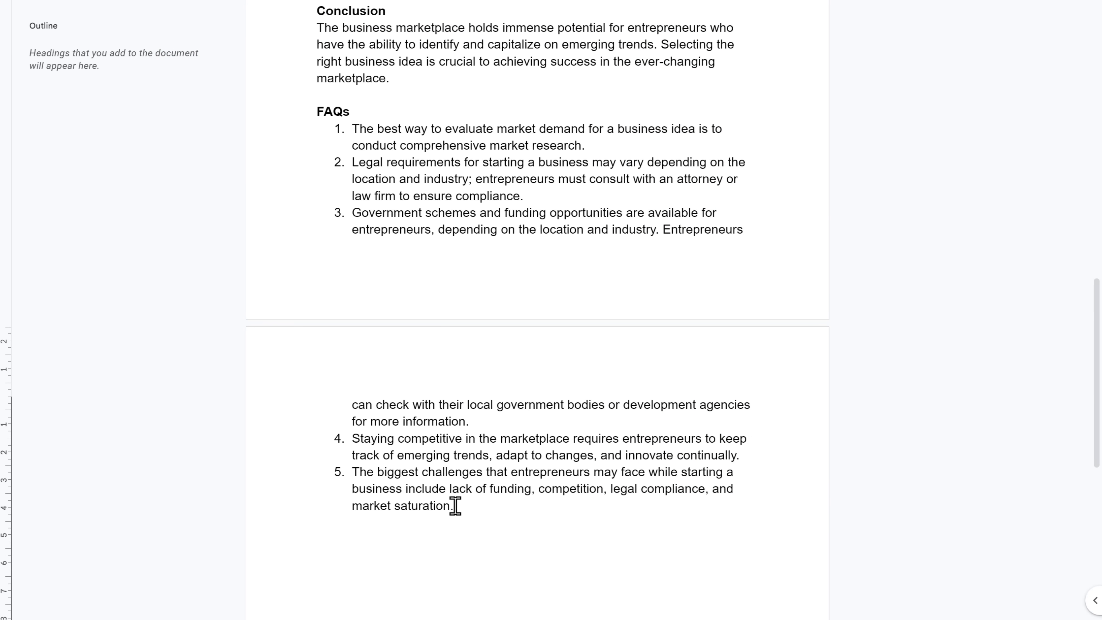
drag(452, 507, 330, 2)
drag(330, 85, 327, 207)
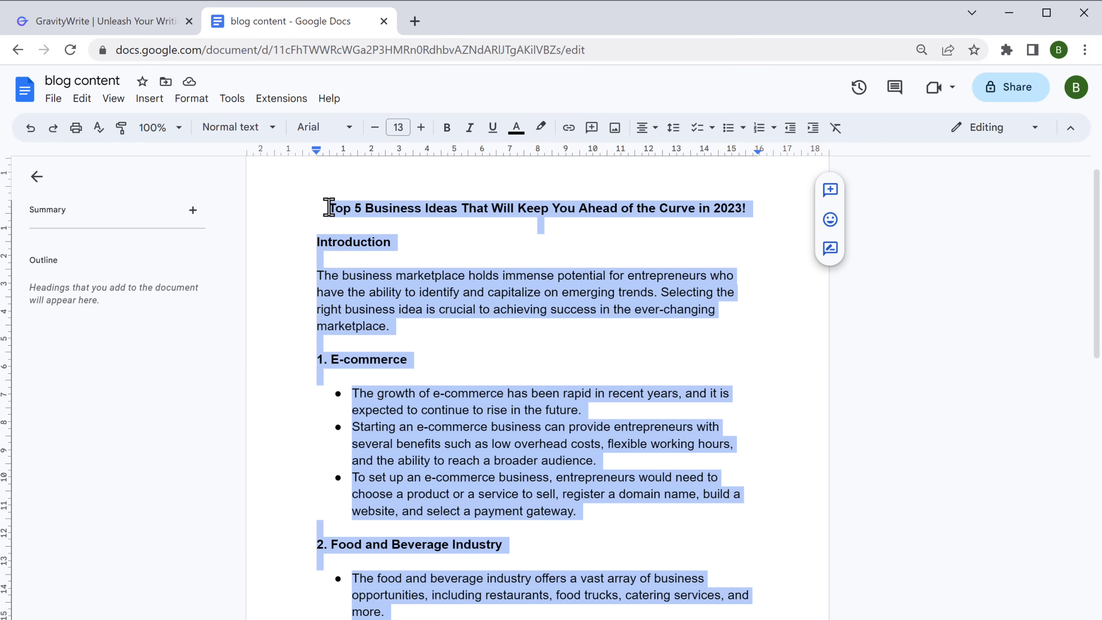
right_click(327, 214)
click(368, 256)
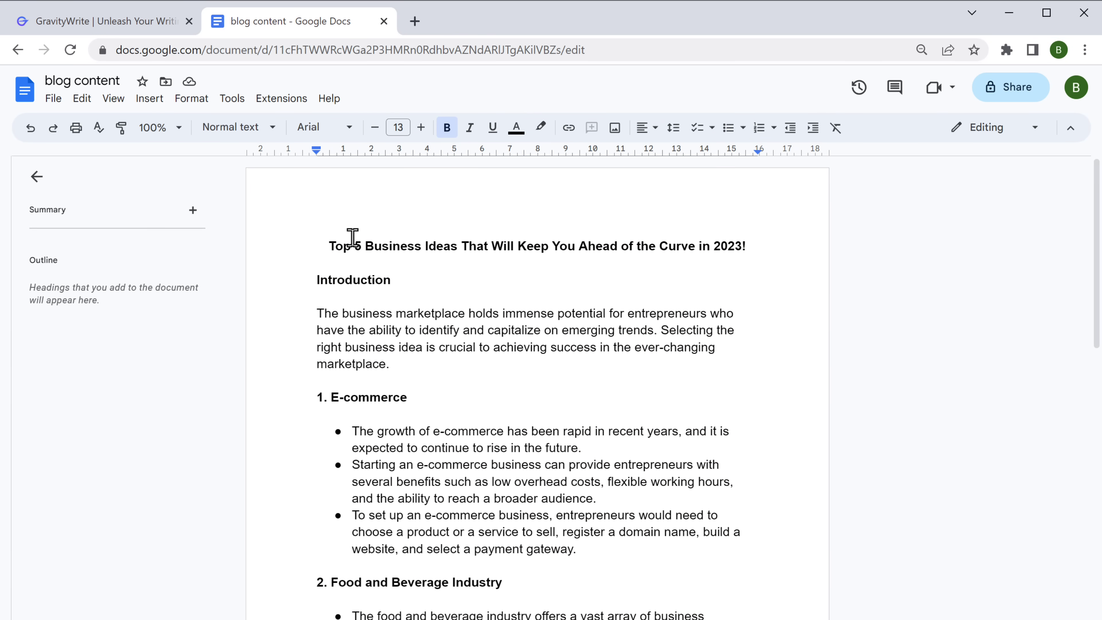
Generate image suggestions and prompts with Image Brief for Blog Post and copy them
click(82, 21)
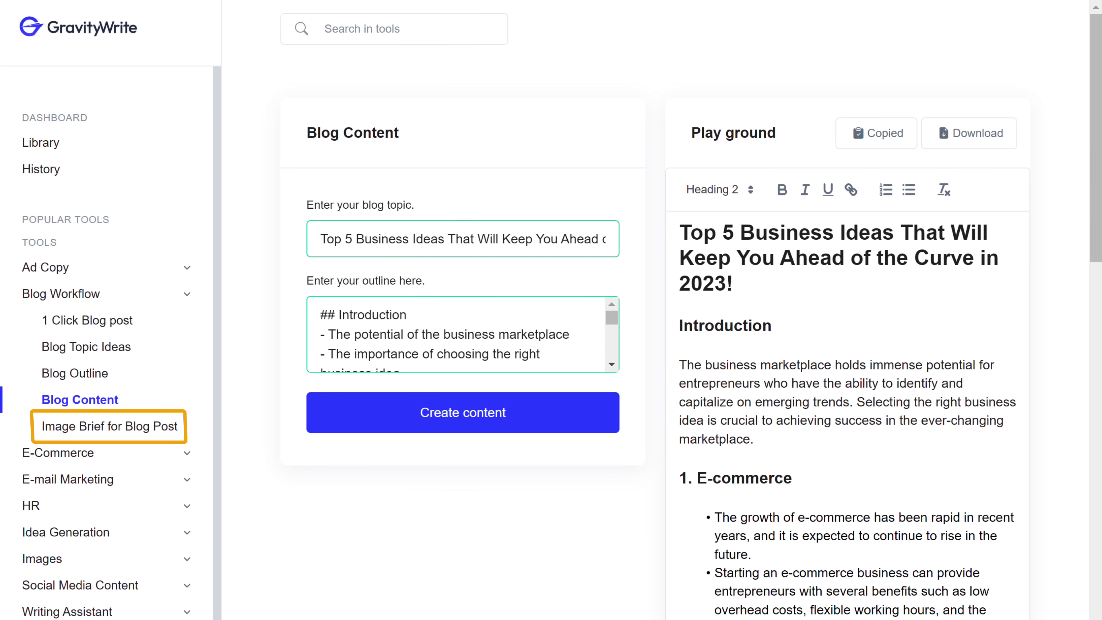
click(89, 431)
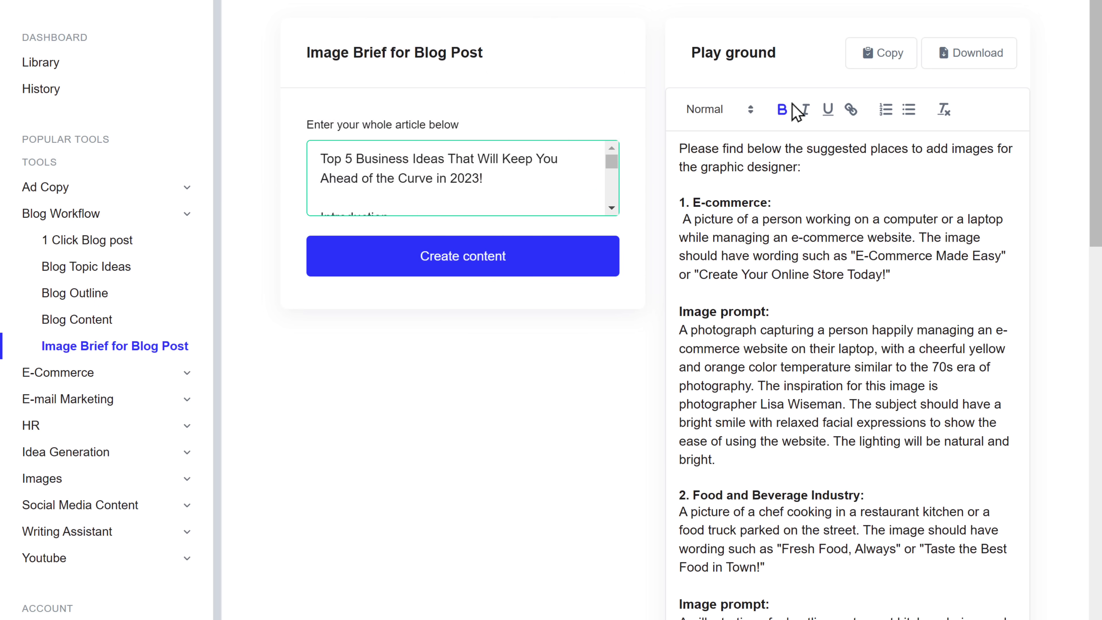
click(885, 61)
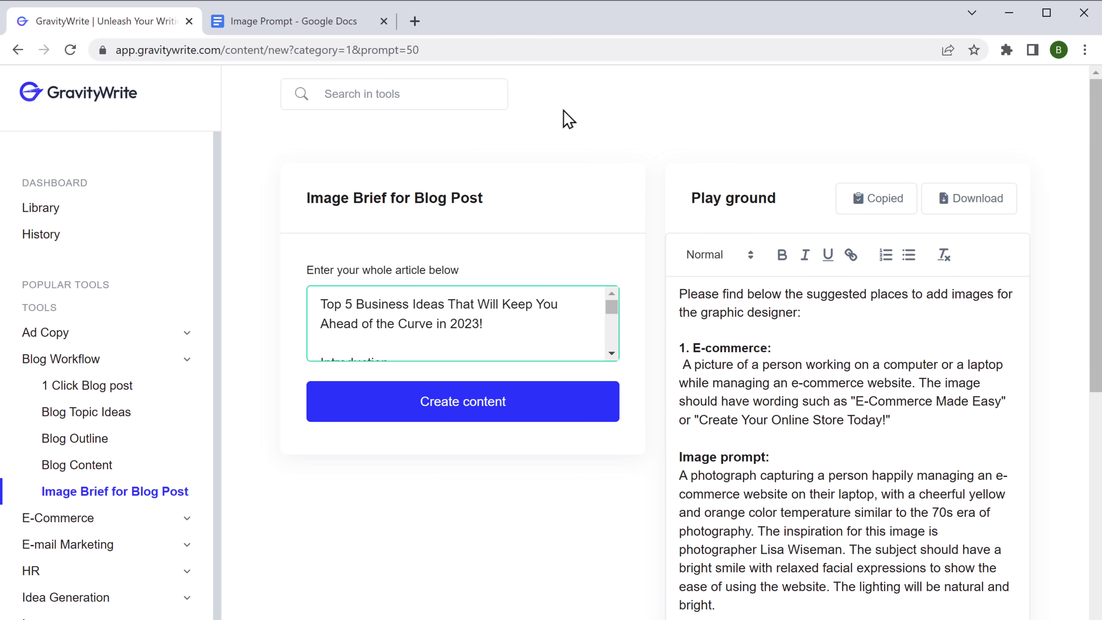
Paste the image brief into the 'Image Prompt' Google Doc
click(278, 24)
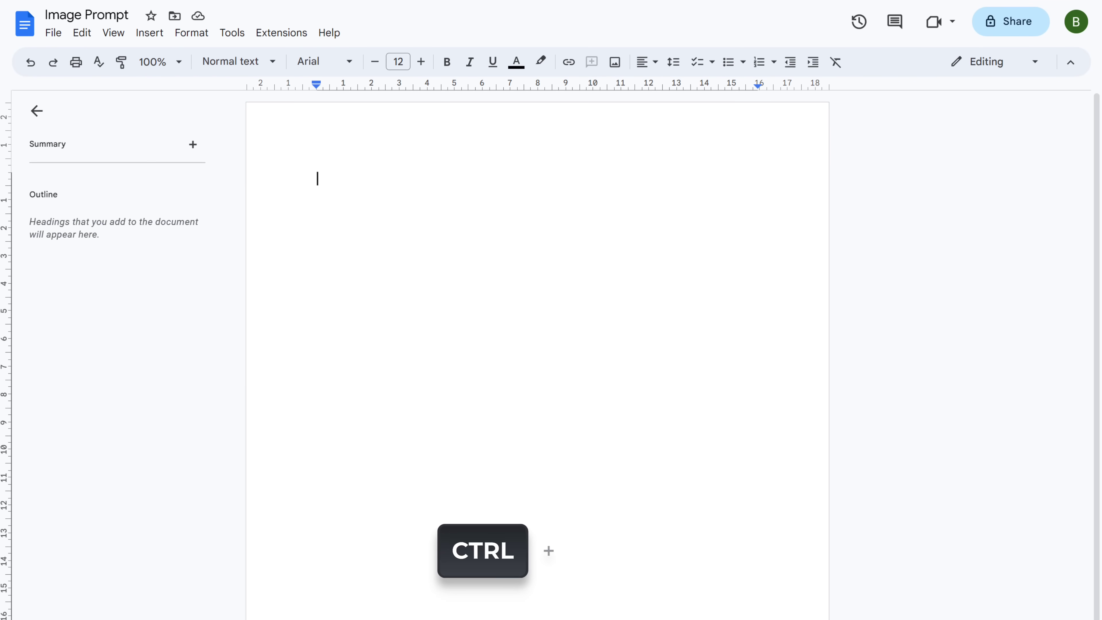
key(ctrl+v)
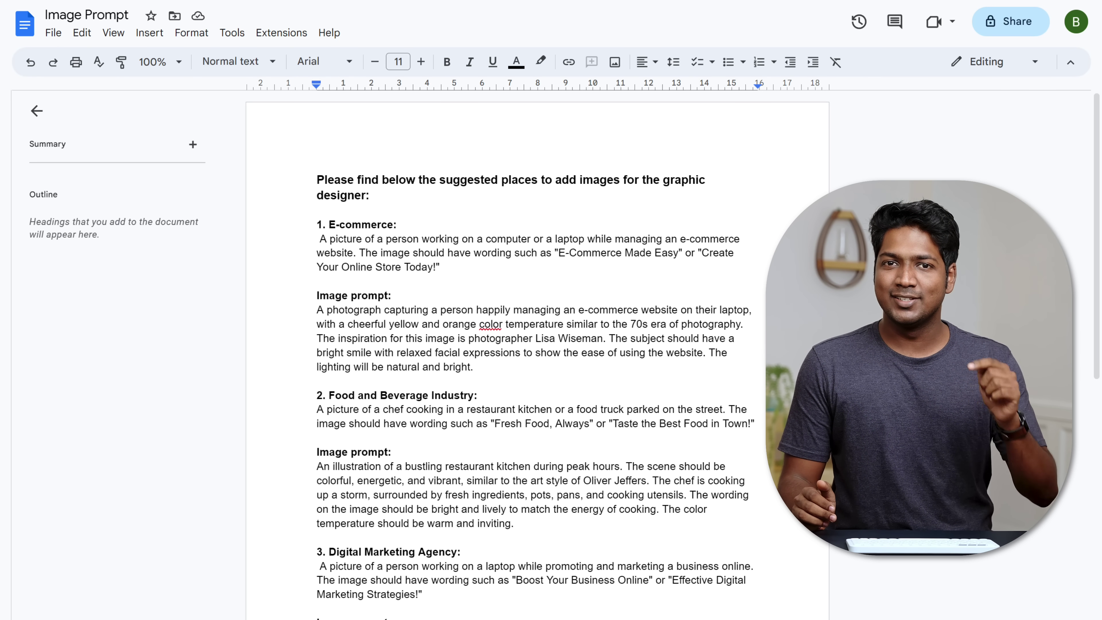
key(F11)
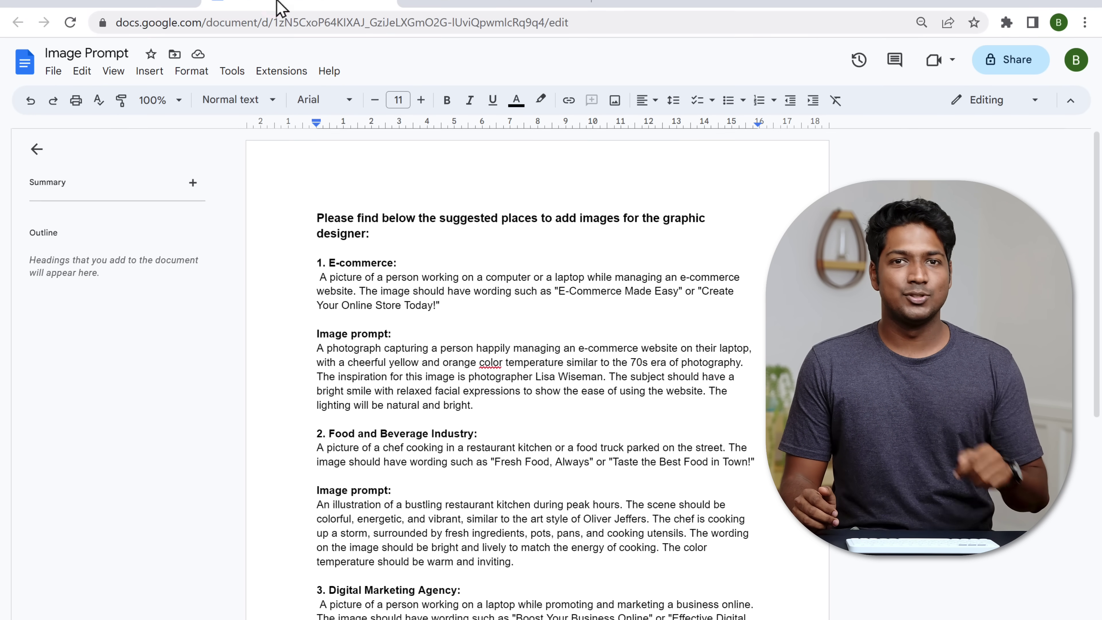
Move via the YouTube tab to BlueWillow's Discord general channel
click(481, 23)
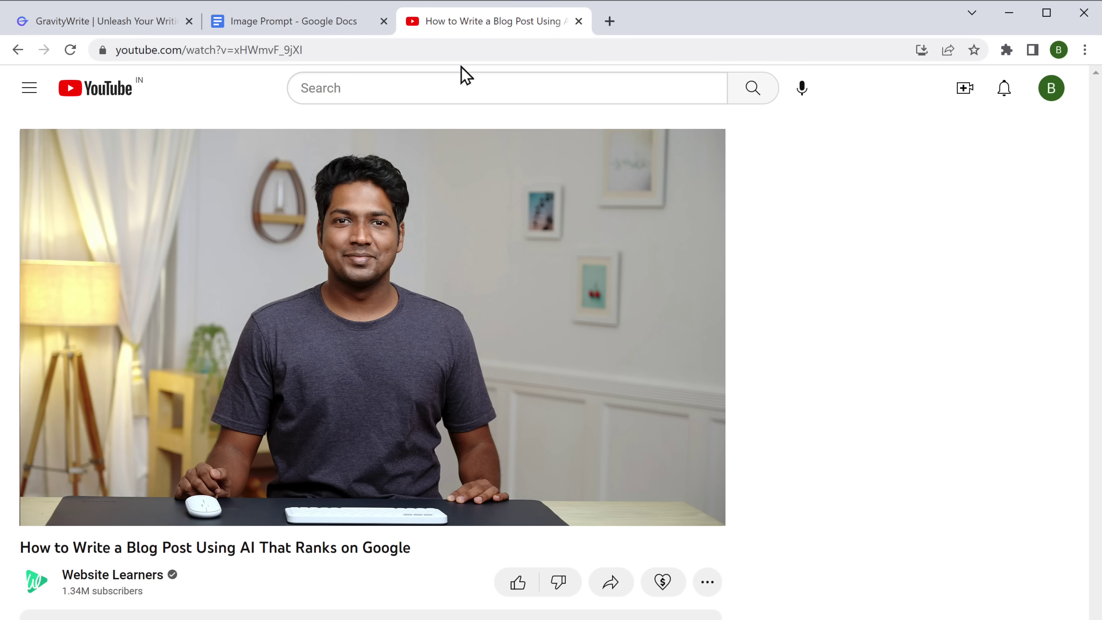
key(F11)
scroll(253, 517, down, 1)
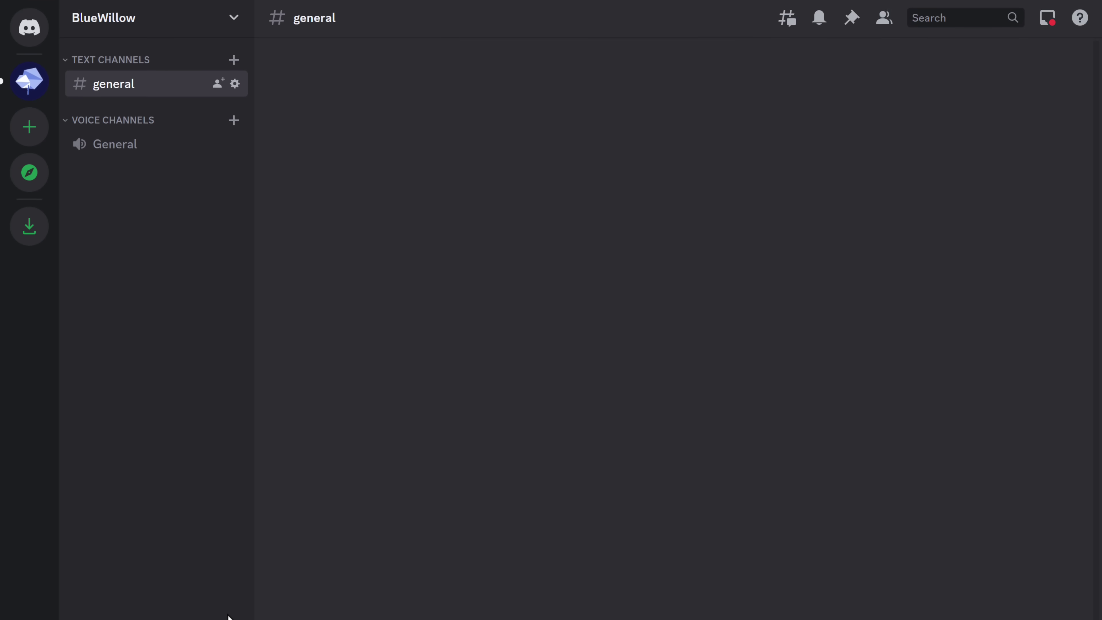
key(F11)
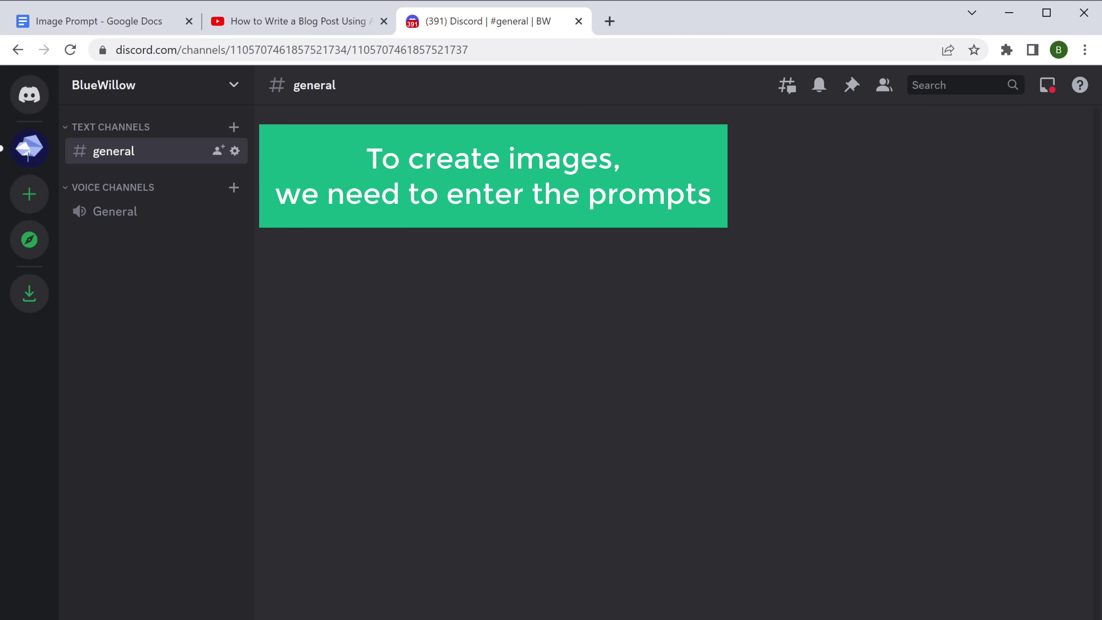
Copy the first image prompt paragraph from the Image Prompt document
click(74, 27)
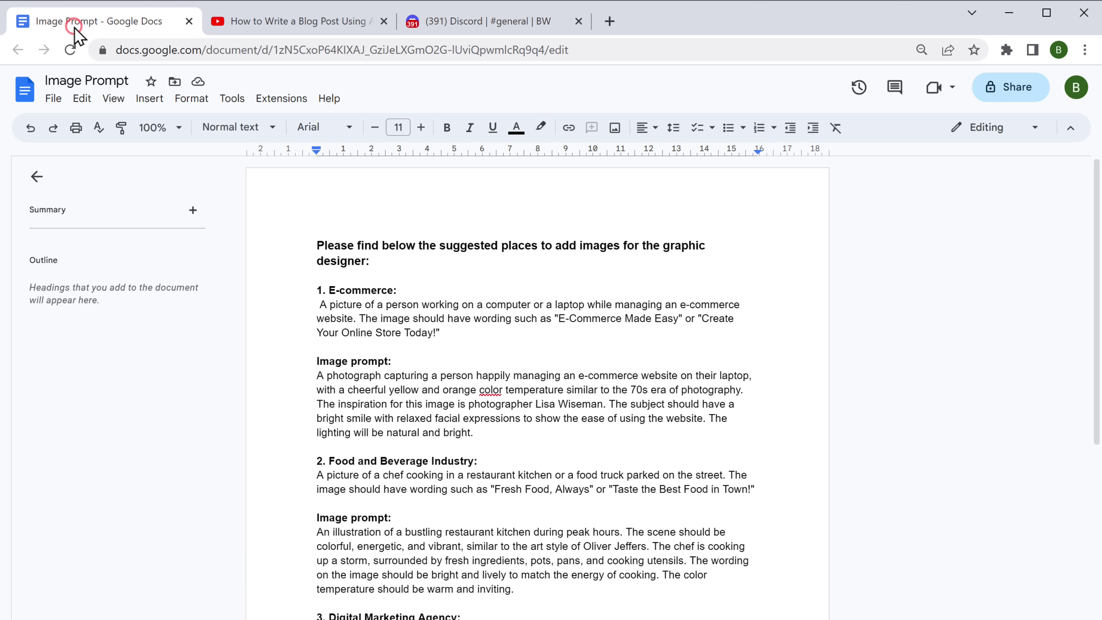
drag(316, 374, 484, 433)
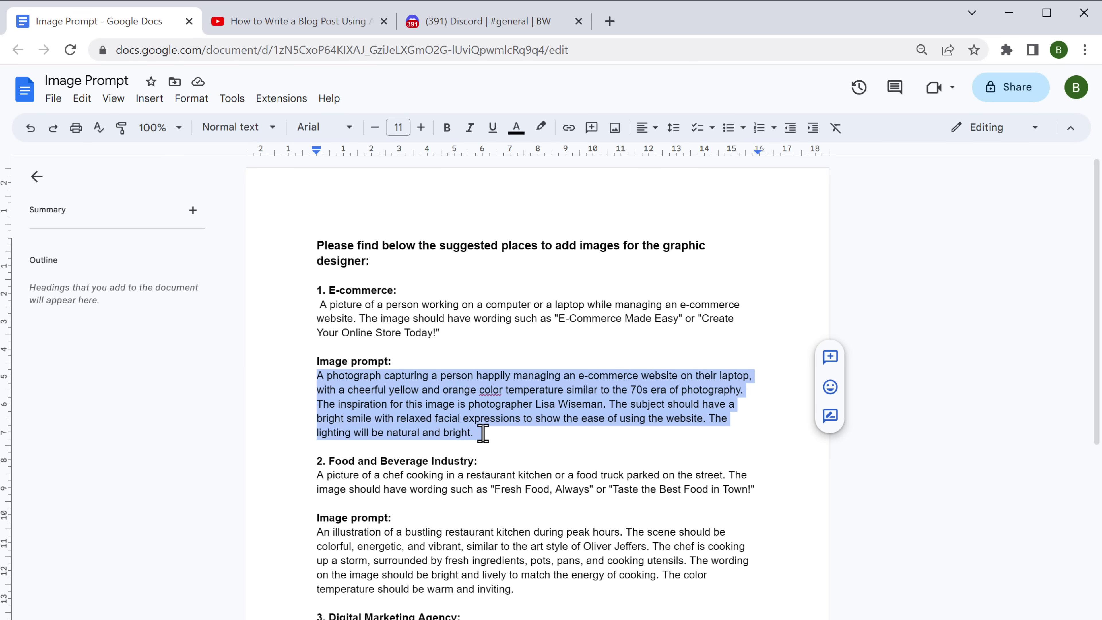
right_click(483, 433)
click(518, 481)
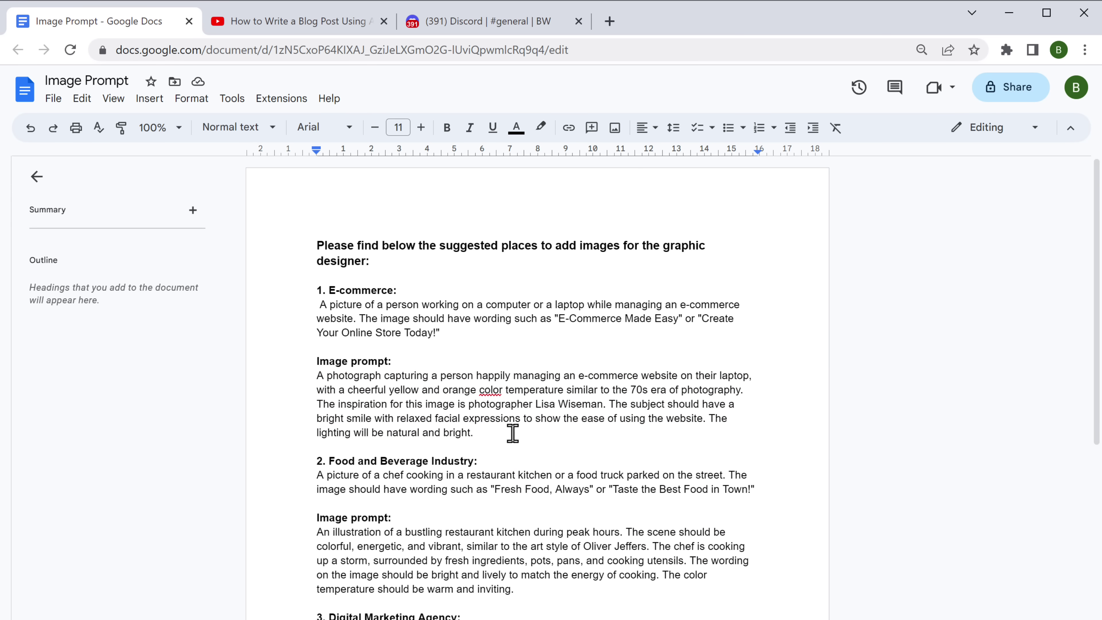
Run BlueWillow's /imagine command in Discord with the pasted e-commerce prompt
click(467, 26)
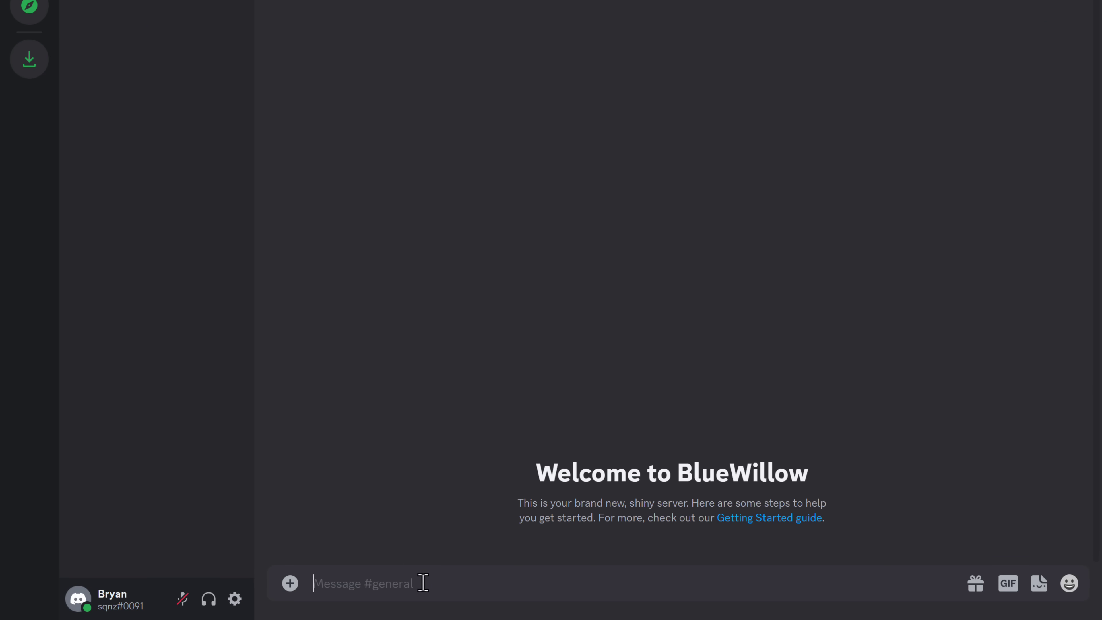
text(/imag)
key(Tab)
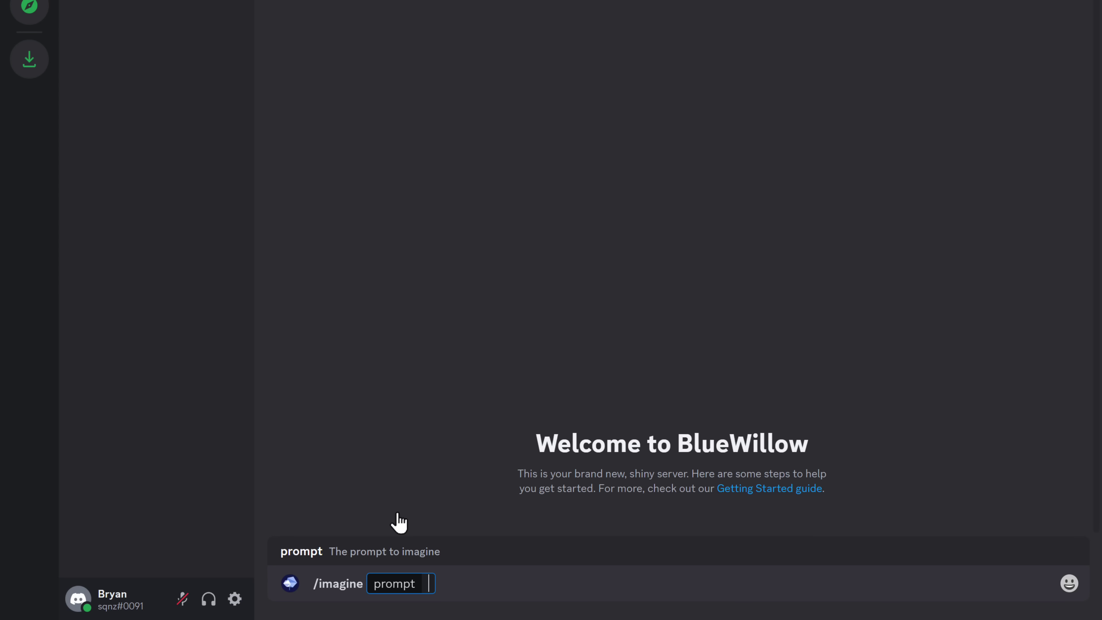
key(ctrl+v)
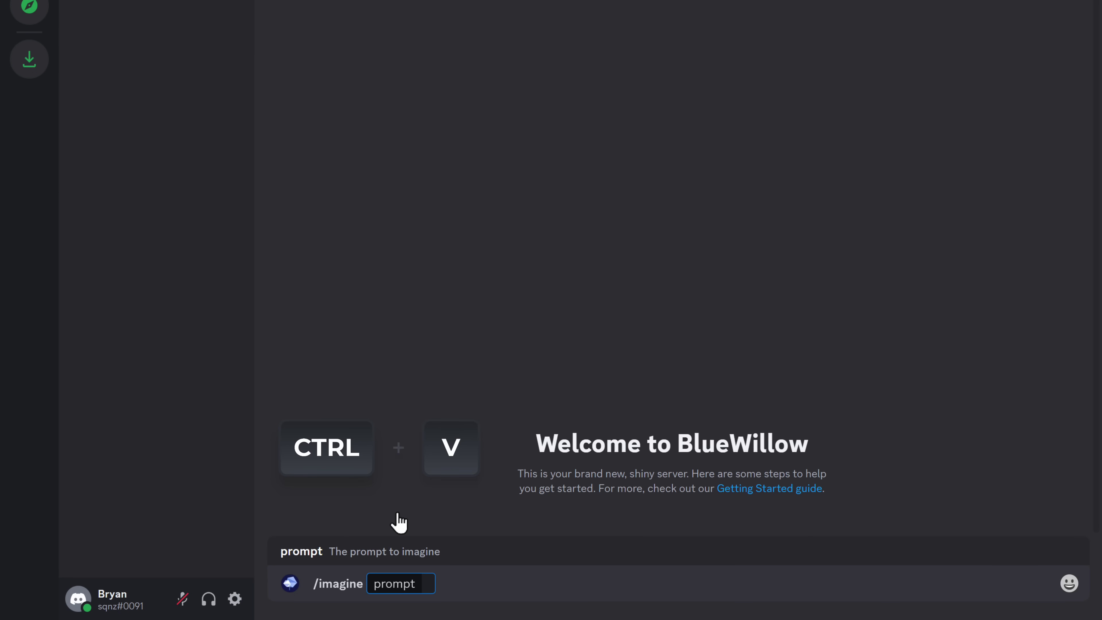
key(Return)
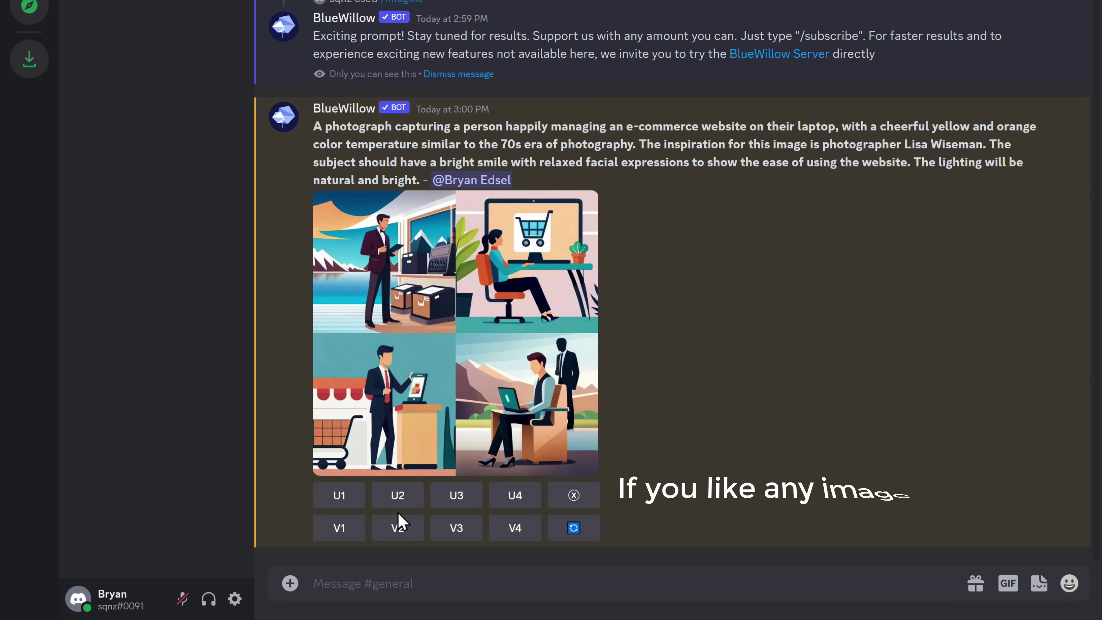
Upscale the third grid image (U3) and save it to Downloads as 'Prompt 1.jpg'
click(456, 495)
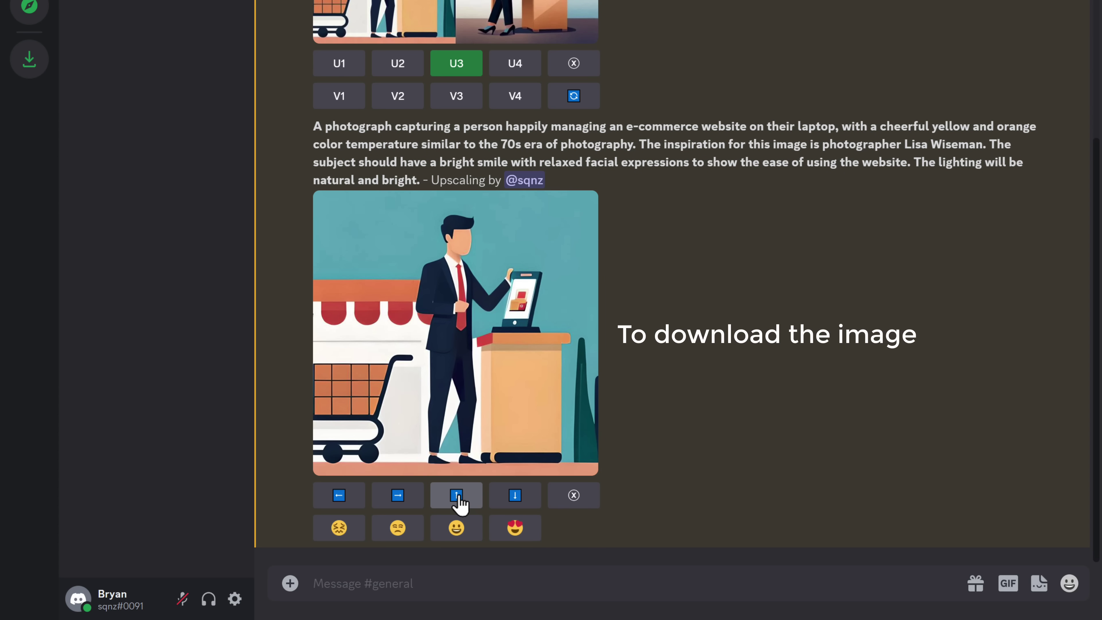
click(445, 401)
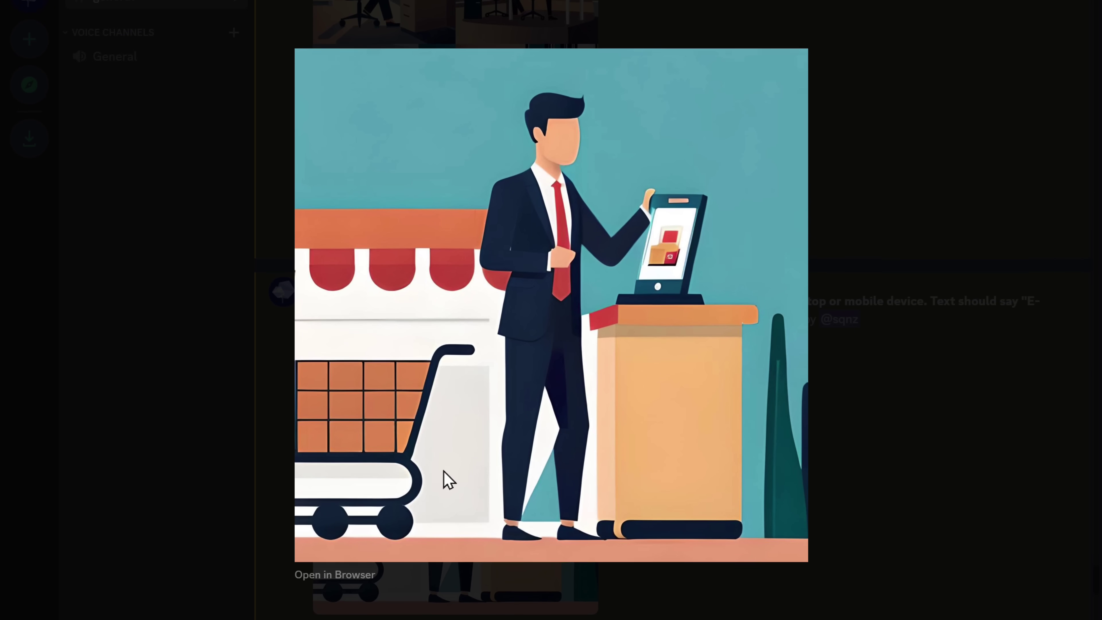
right_click(447, 479)
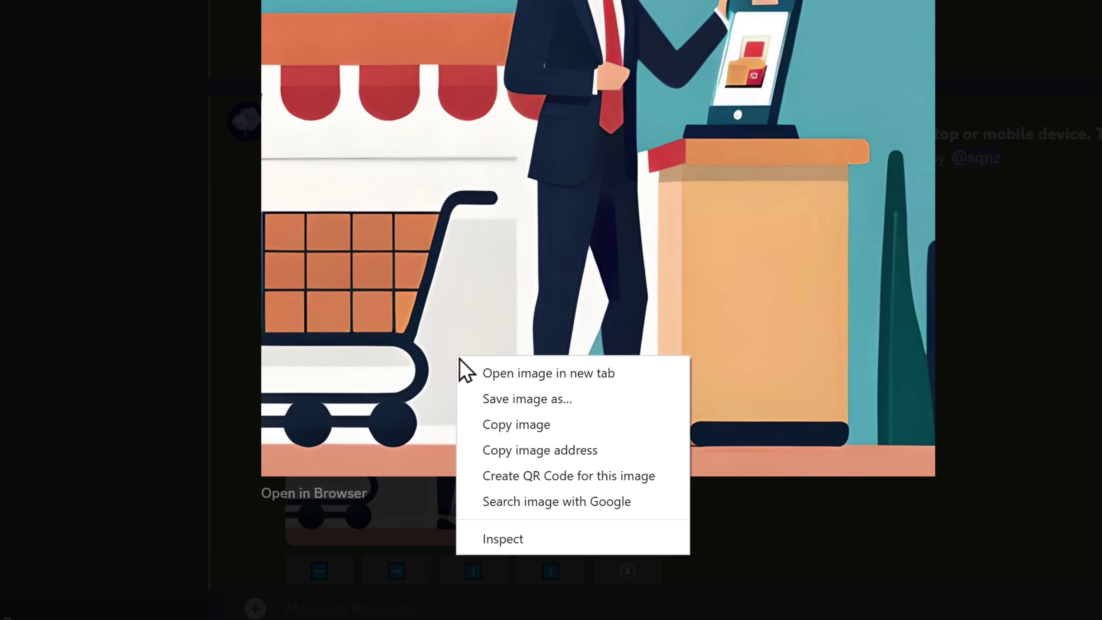
click(522, 399)
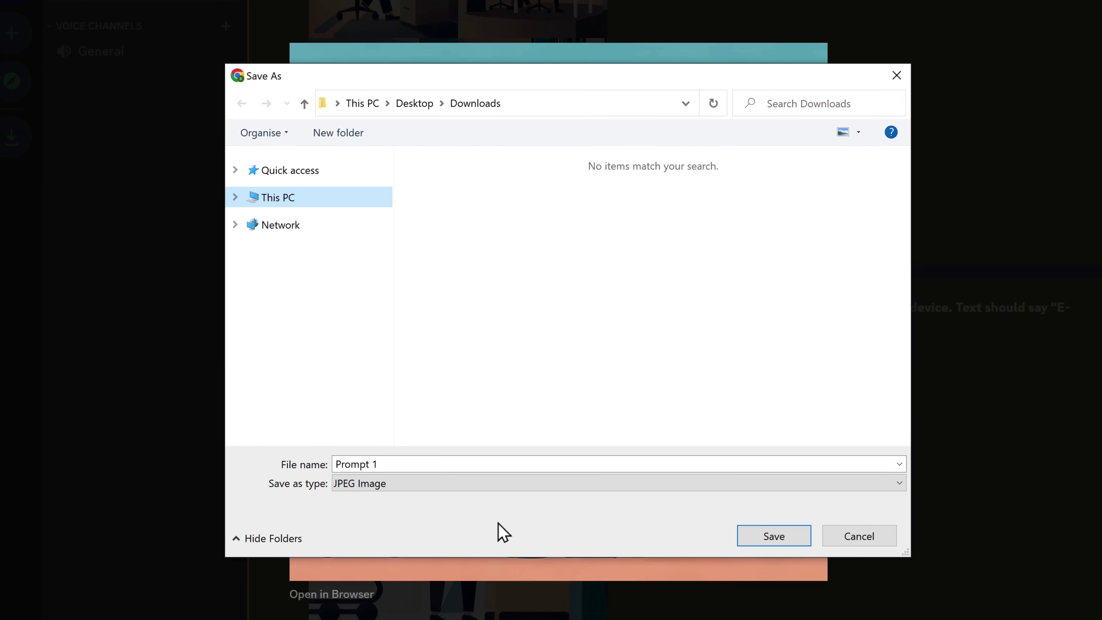
click(757, 563)
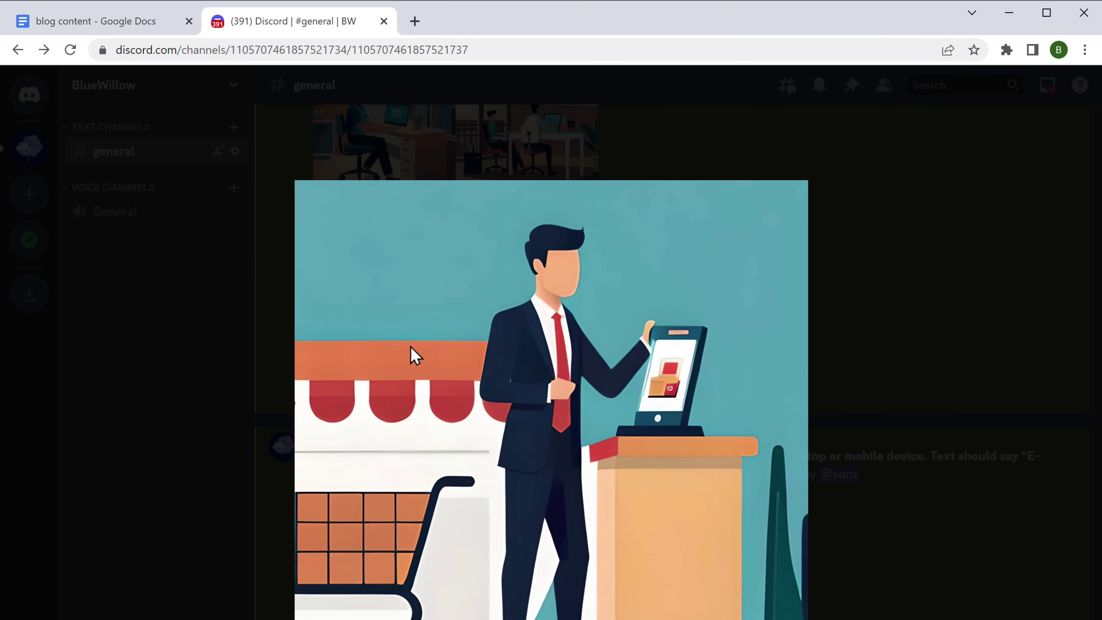
Insert Prompt 1.jpg into the blog content document below the E-commerce bullet points
click(79, 25)
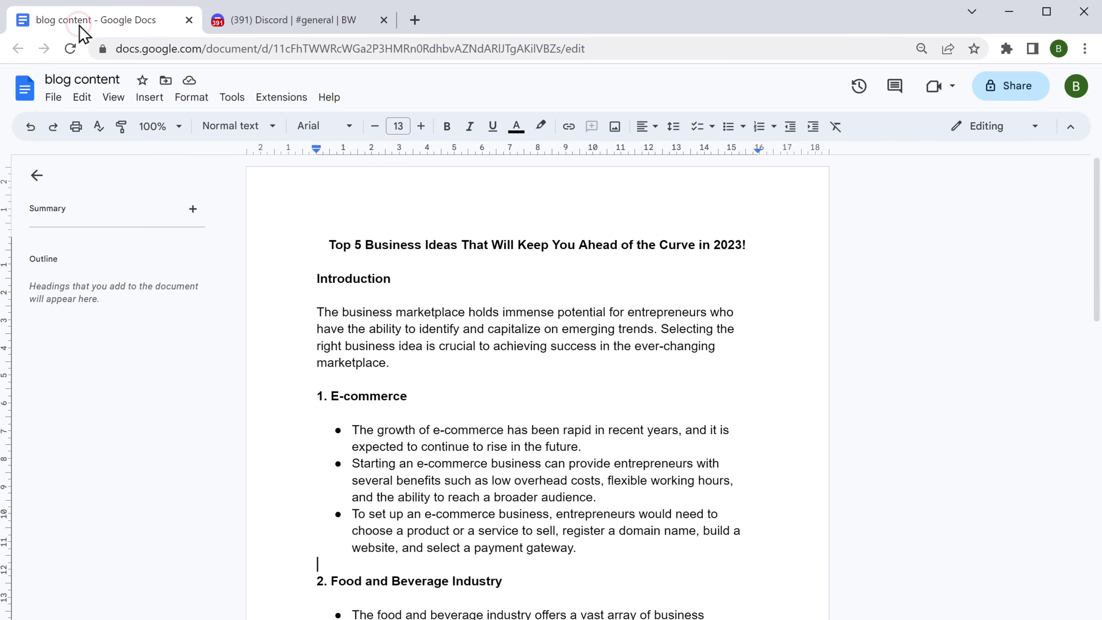
drag(122, 595, 340, 329)
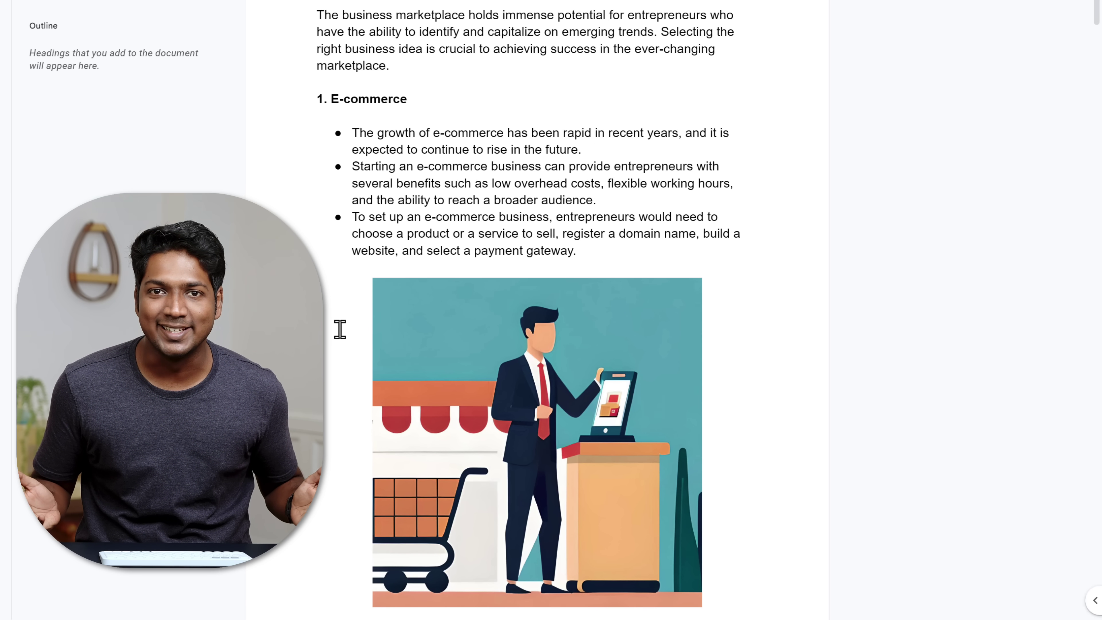
scroll(340, 330, down, 20)
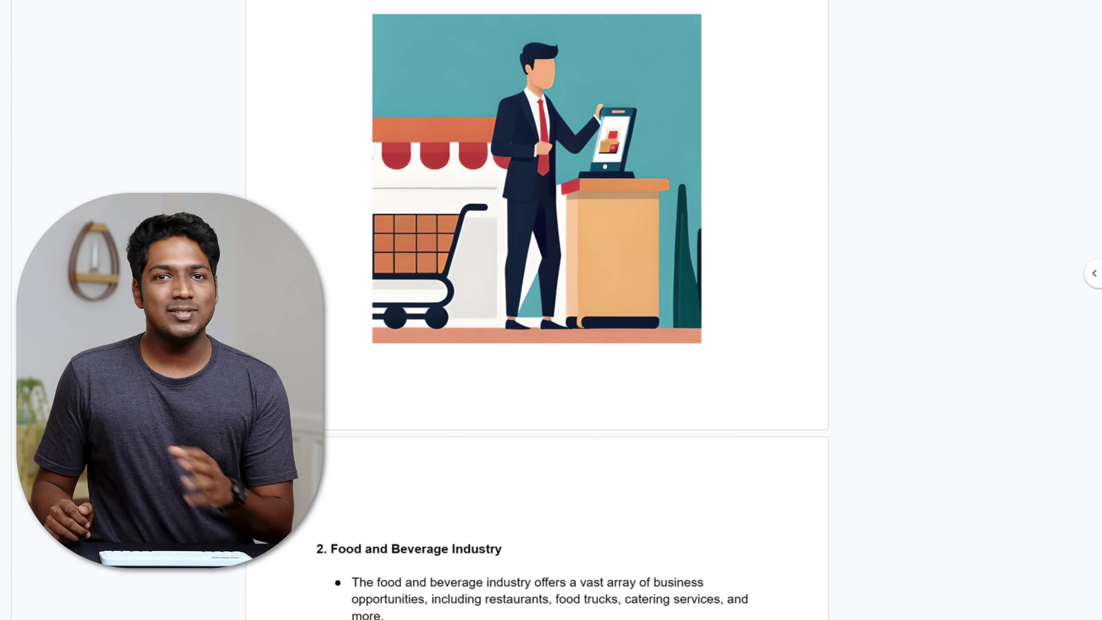
scroll(536, 304, down, 10)
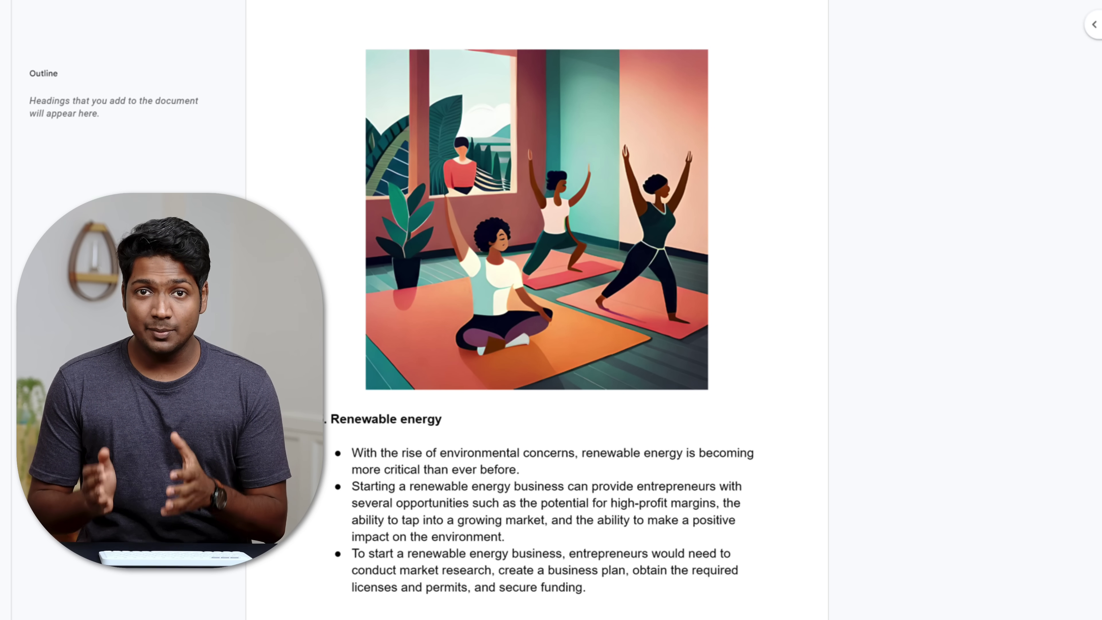
scroll(536, 303, up, 20)
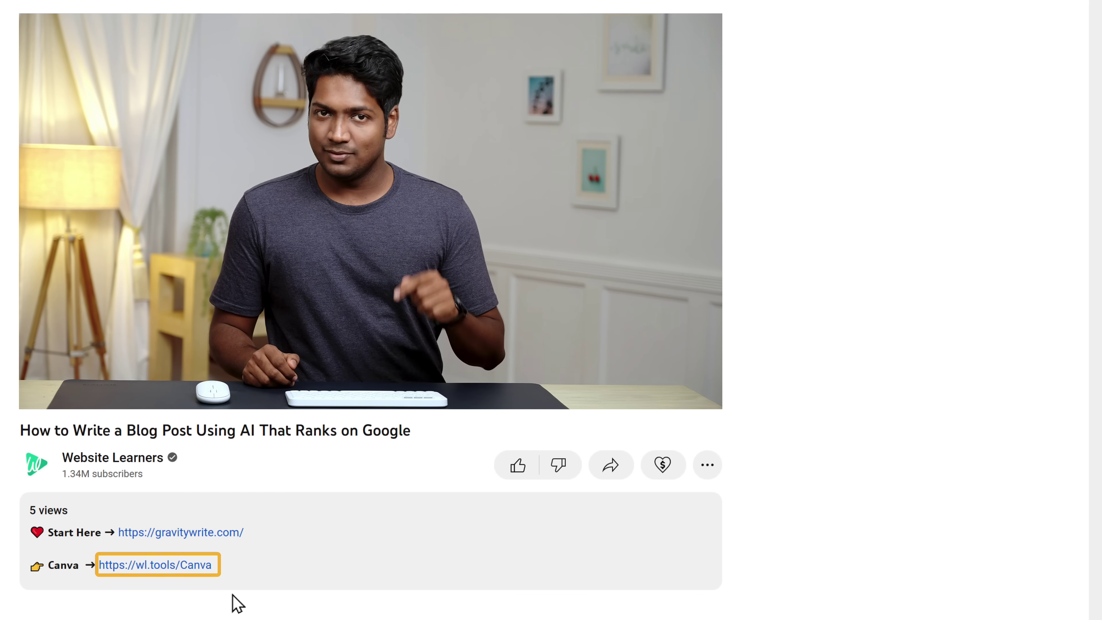
Open the 'How to Make Online Money $3000 / Week' Make Money Youtube Thumbnail template in Canva
click(154, 565)
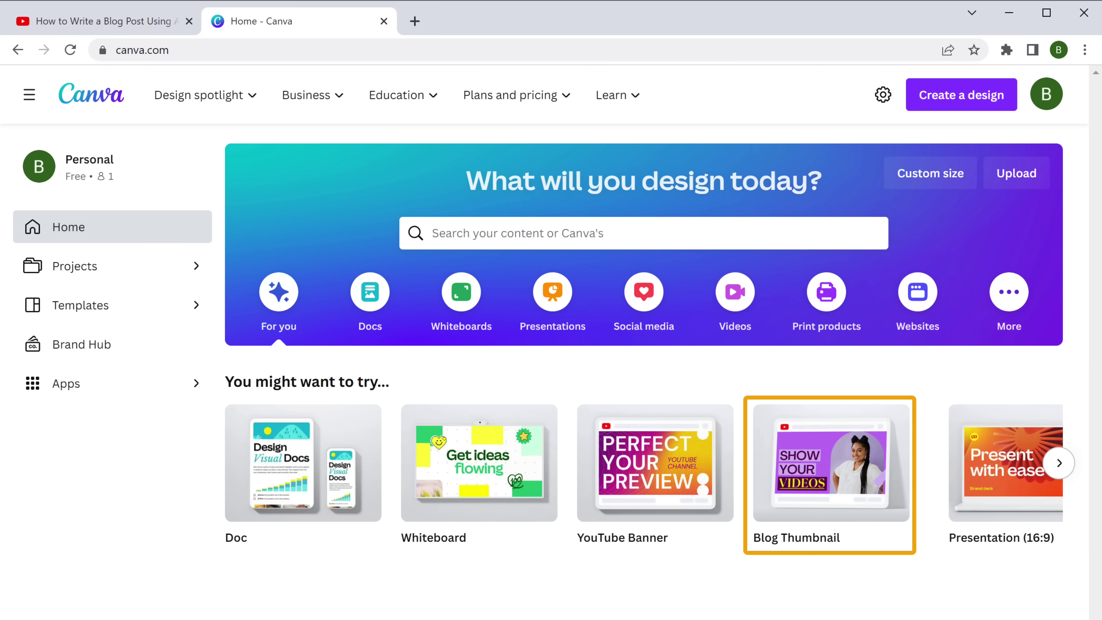
click(823, 473)
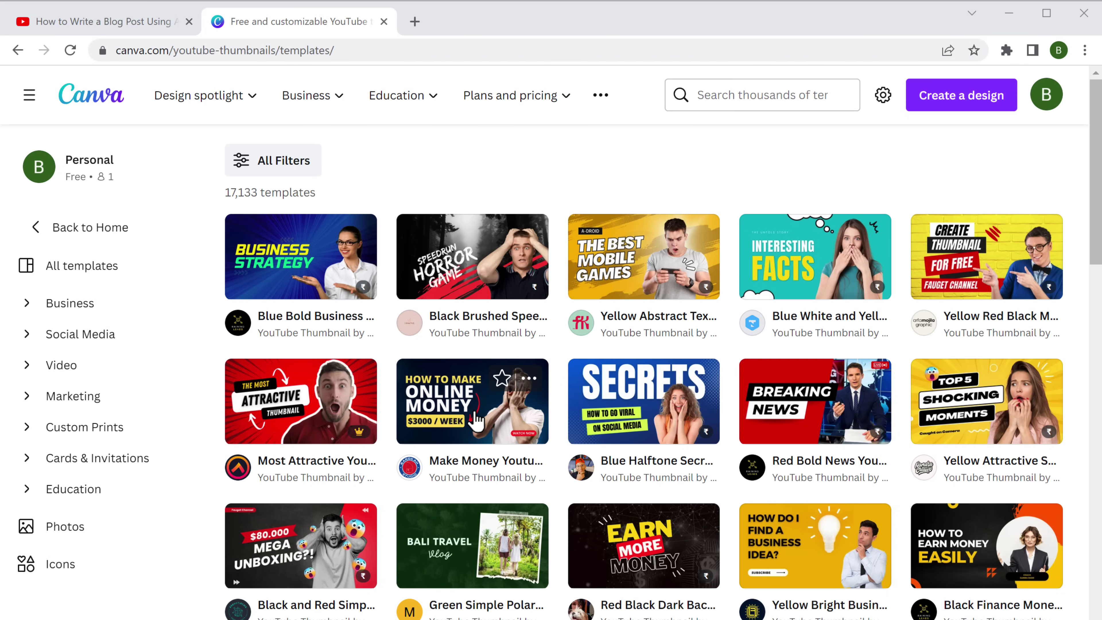
click(477, 413)
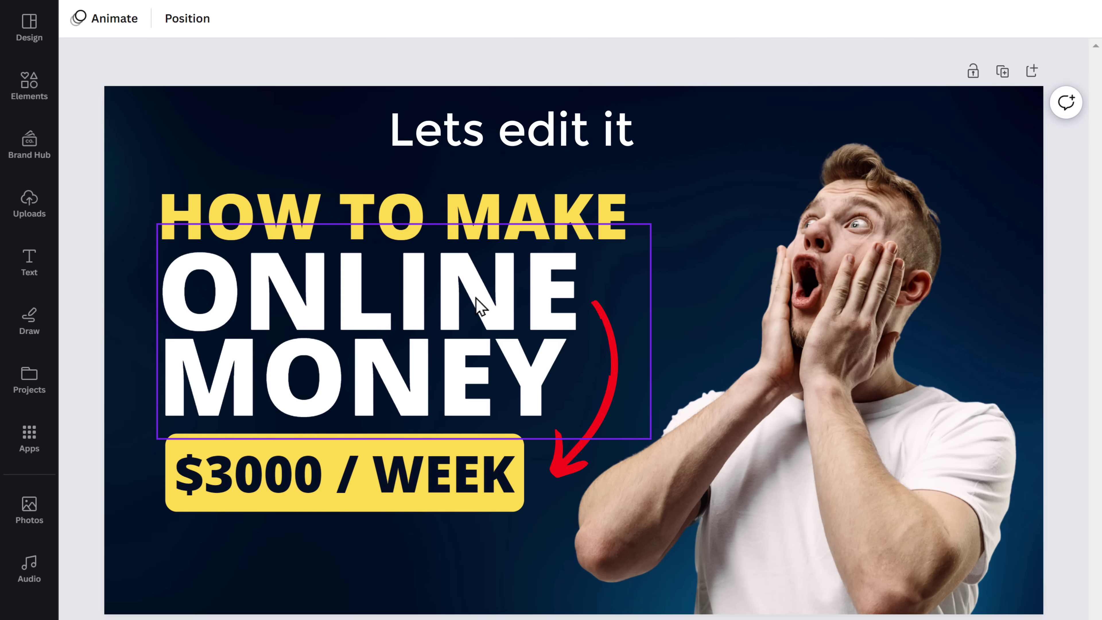
Replace the HOW TO MAKE headline with '5 BUSINESS IDEAS'
click(499, 227)
click(500, 229)
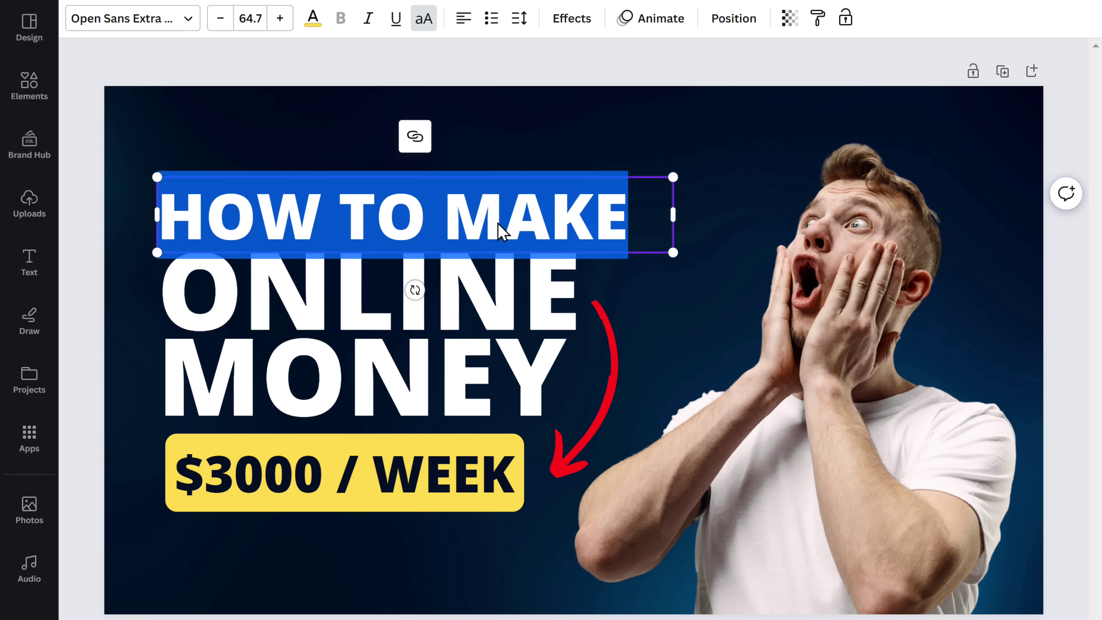
text(5 BUSINESS IDEAS)
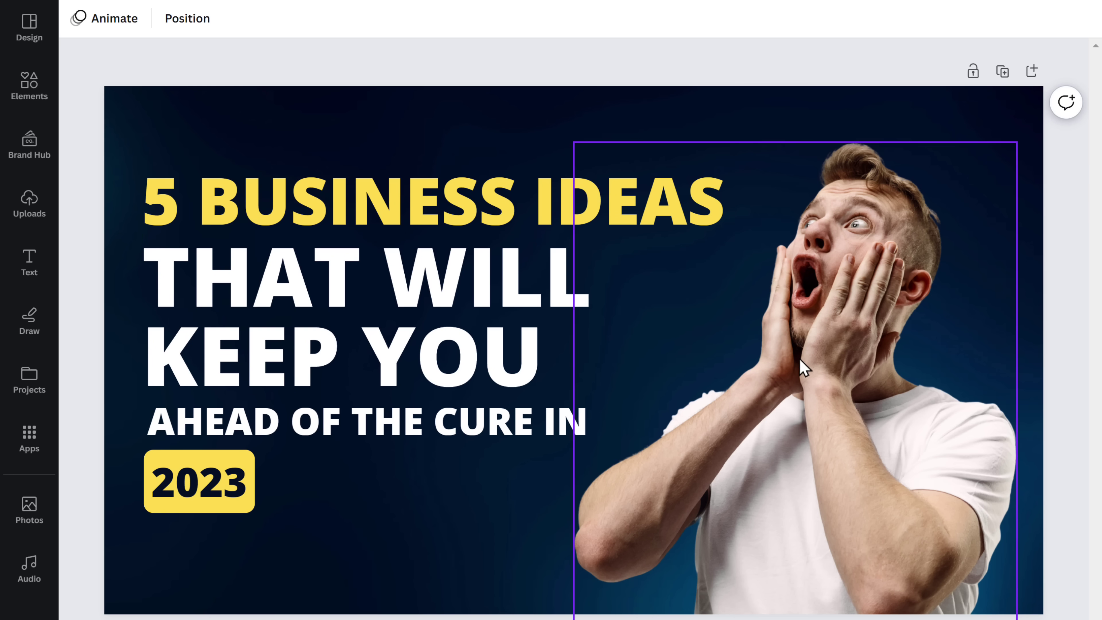
Swap the shocked man's photo for an enlarged Main Image 1 of a pointing woman
click(804, 367)
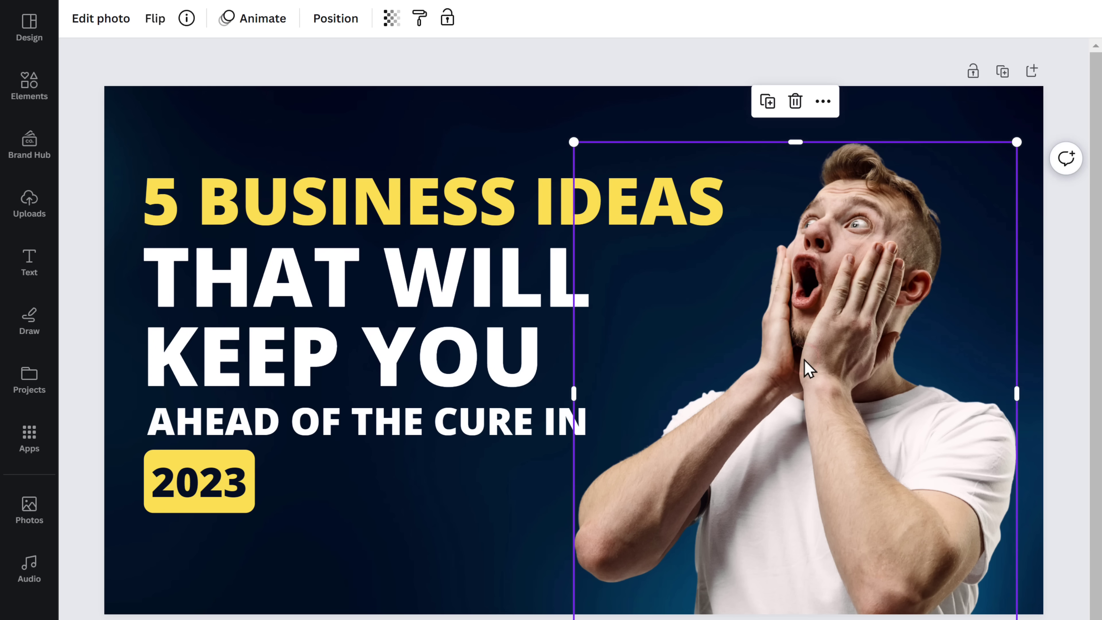
click(795, 102)
key(alt+Tab)
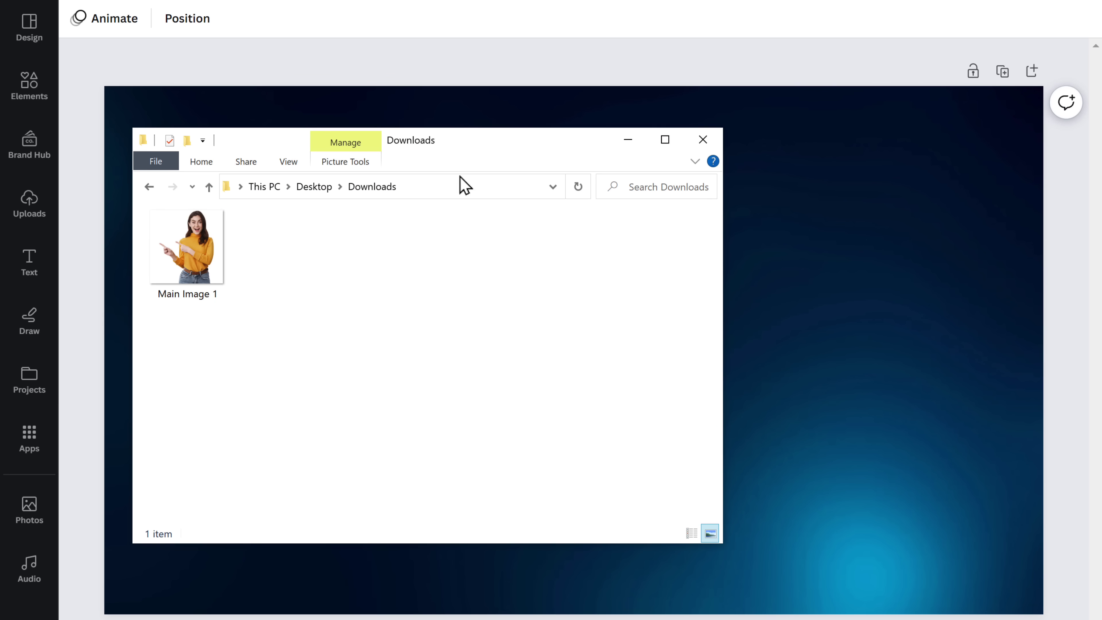
drag(180, 249, 863, 410)
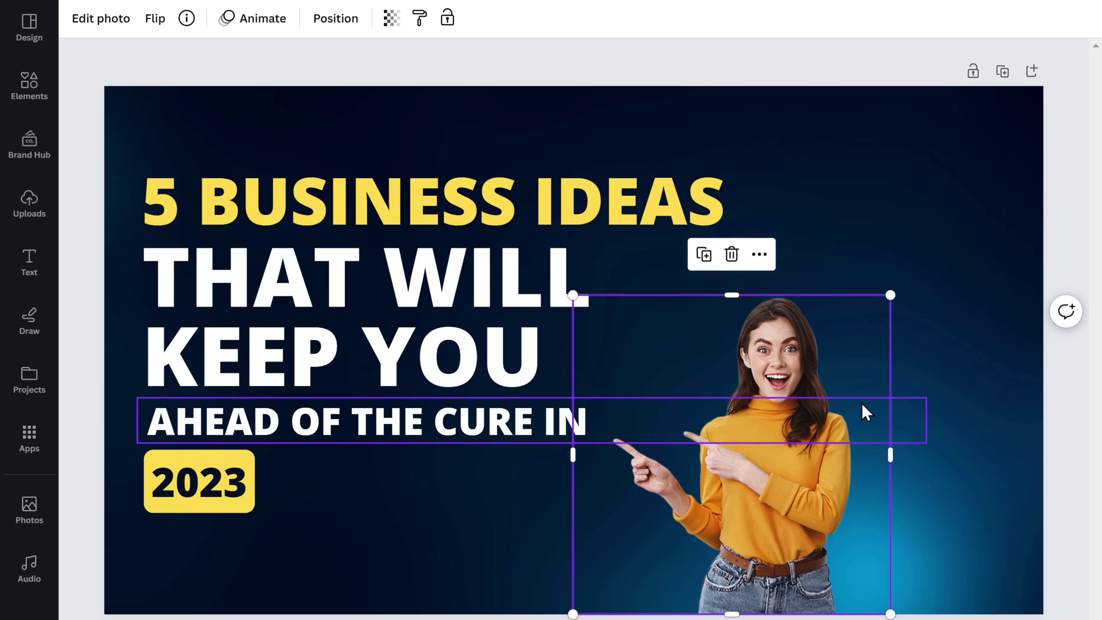
drag(890, 293, 1016, 119)
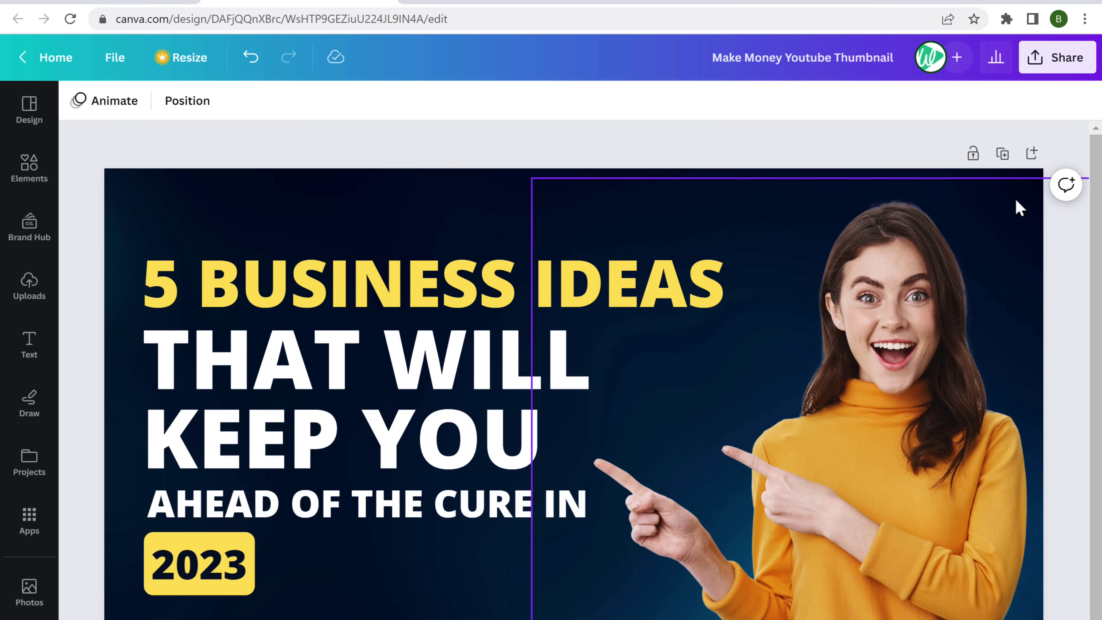
Download the finished thumbnail as a PNG
click(1060, 65)
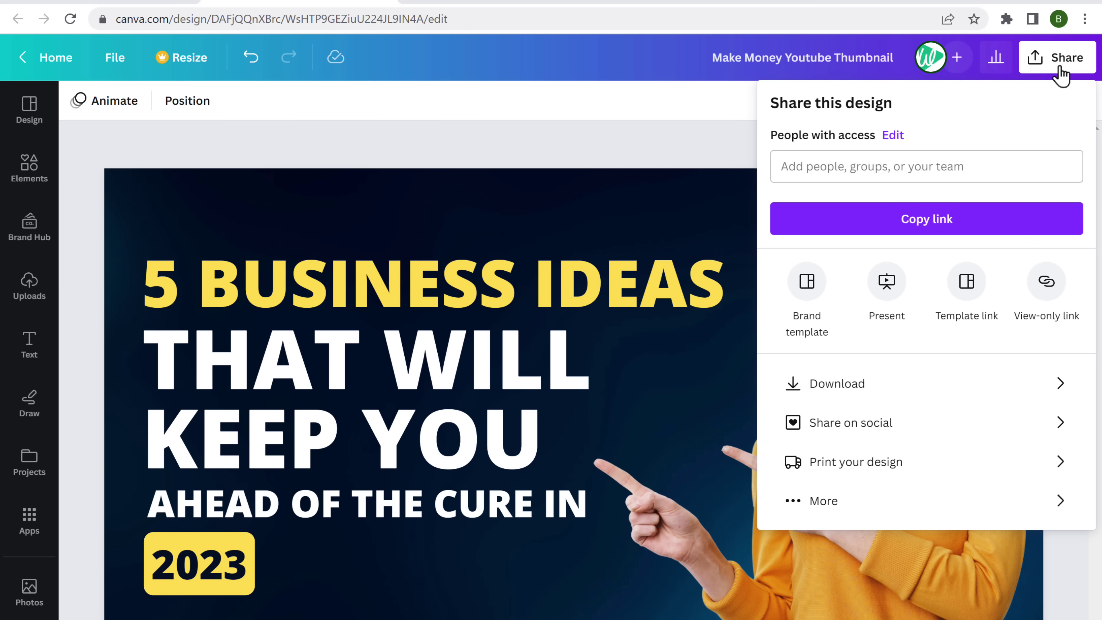
click(827, 386)
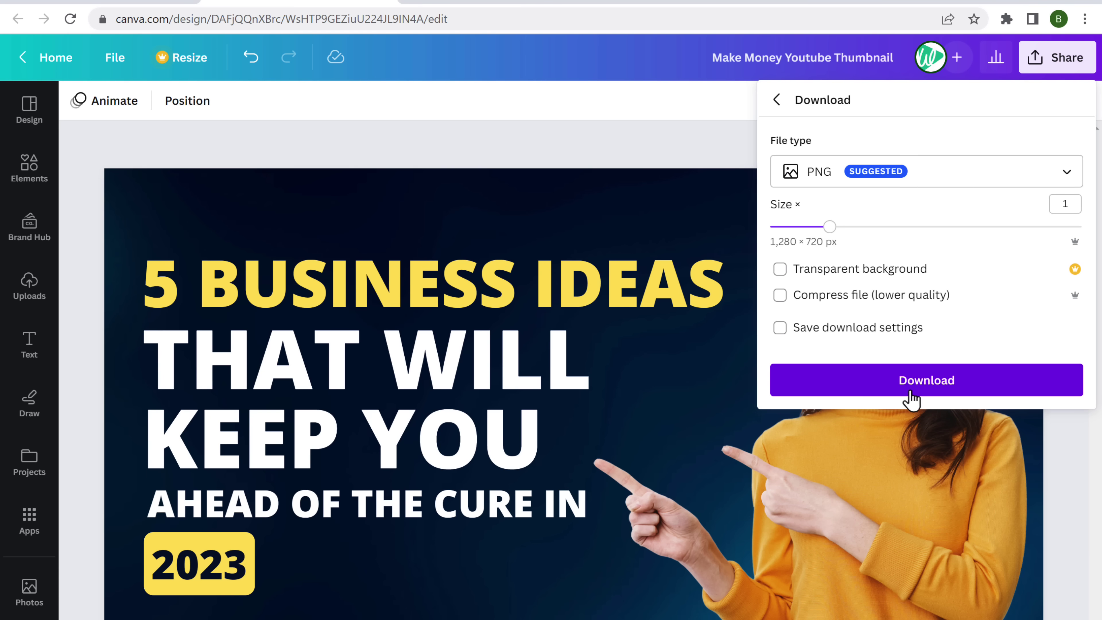
click(911, 392)
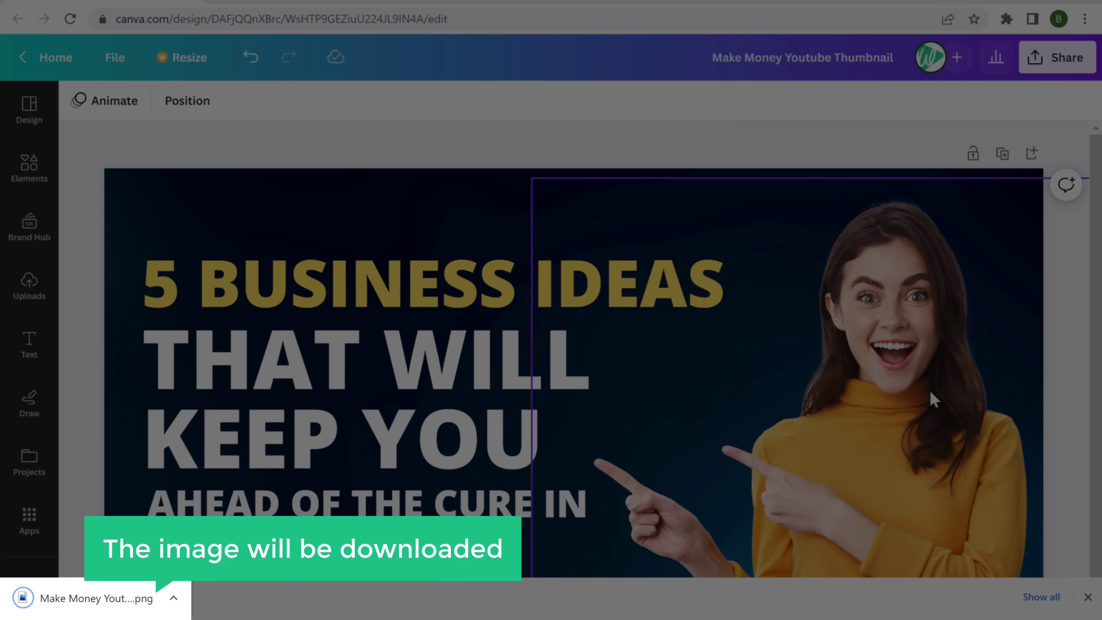